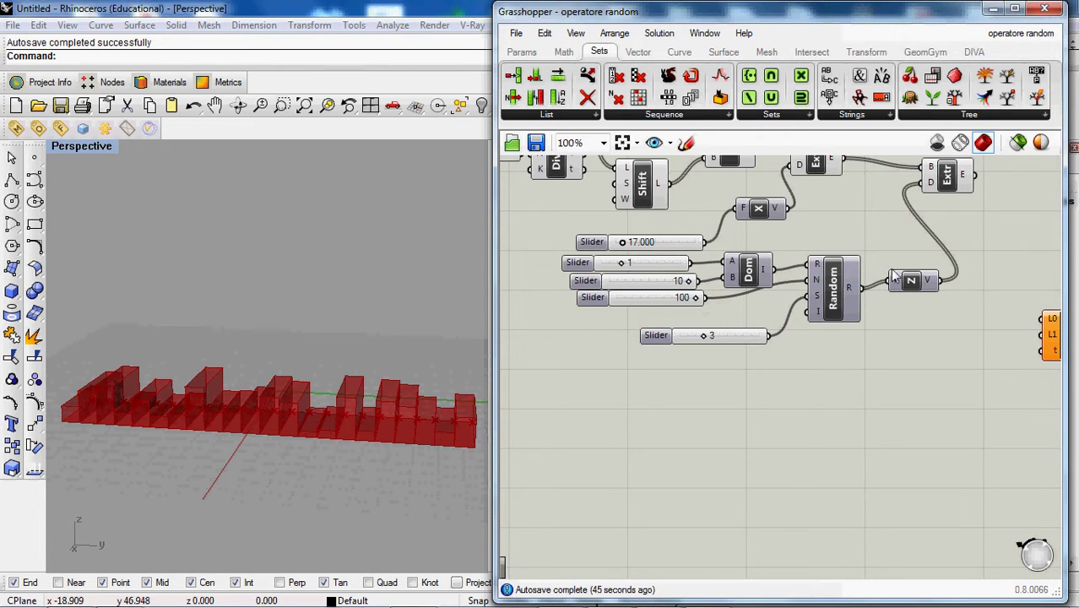
# - Add a Fibonacci component below Random, connect its output to the Z vector's F input, and view the resulting extrusions
pyautogui.scroll(1, 893, 276)
pyautogui.click(692, 114)
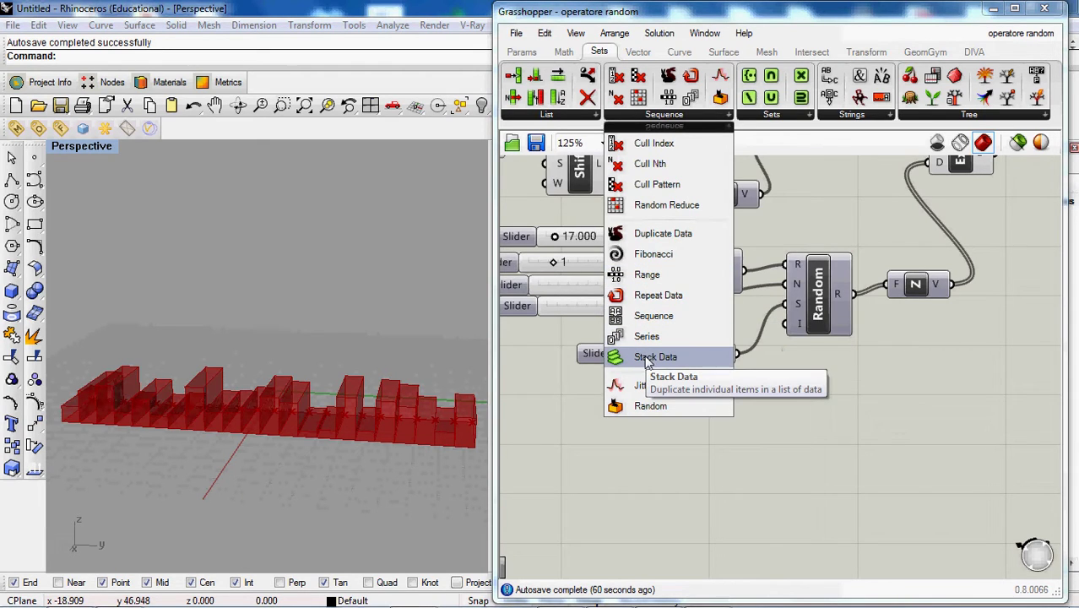
pyautogui.click(654, 254)
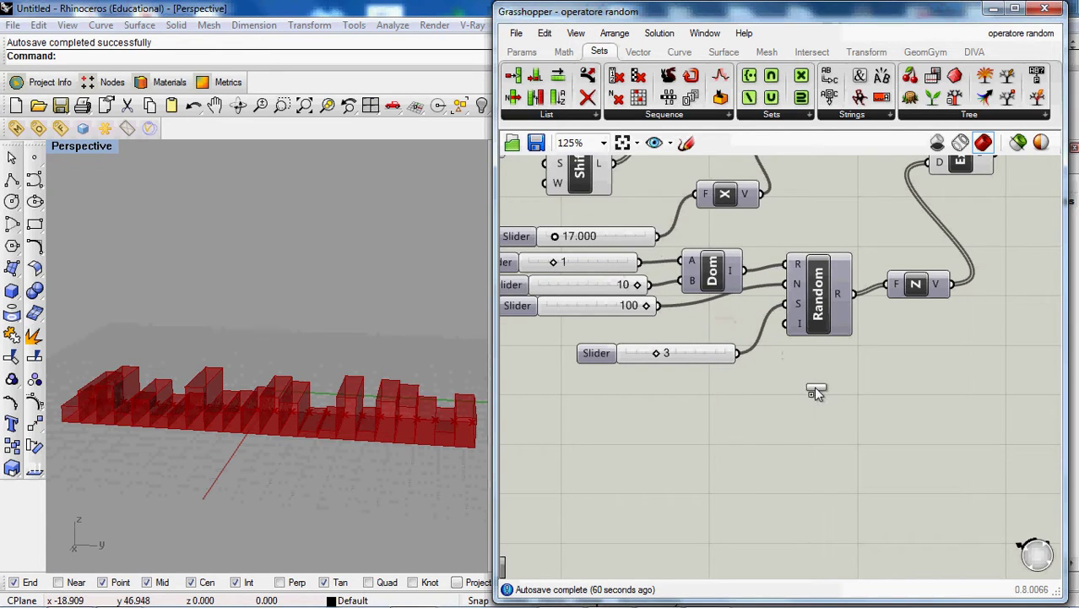
pyautogui.click(753, 395)
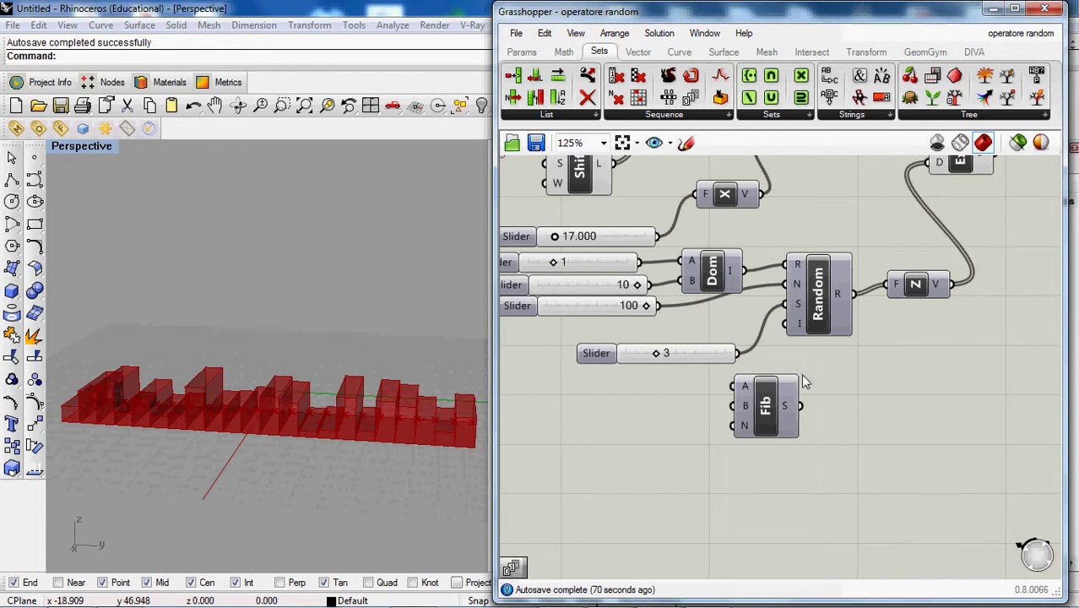
pyautogui.moveTo(767, 401); pyautogui.dragTo(815, 378)
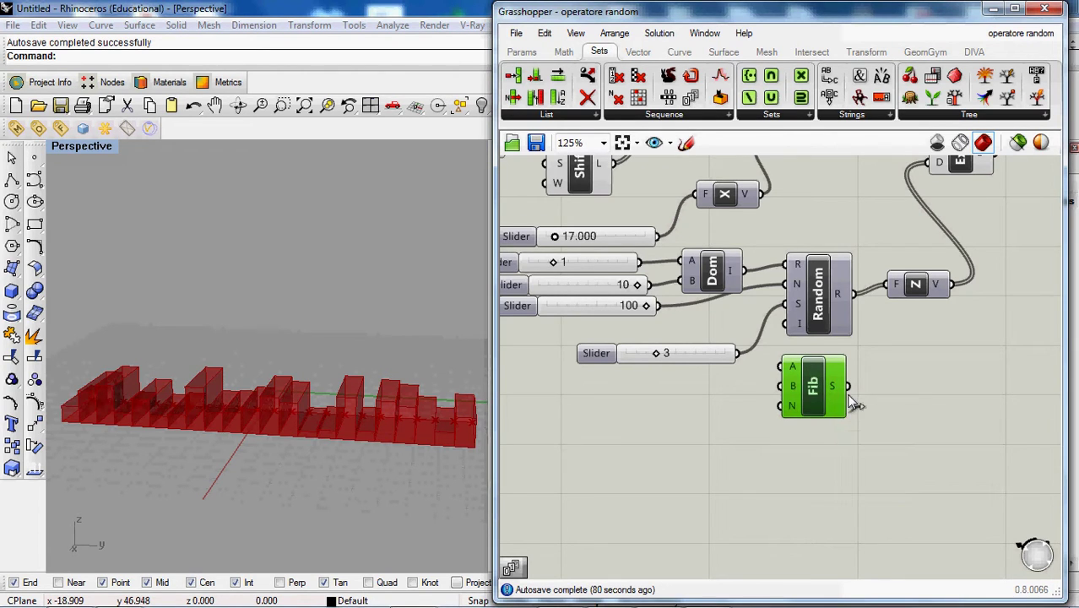
pyautogui.moveTo(848, 386); pyautogui.dragTo(905, 287)
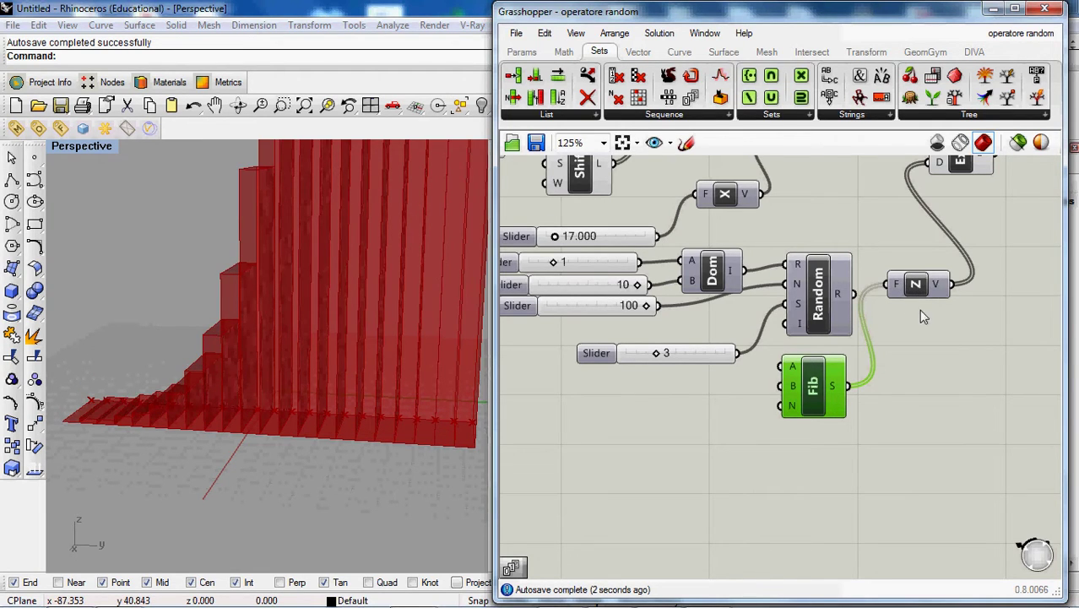
pyautogui.click(912, 342)
pyautogui.scroll(-1, 858, 360)
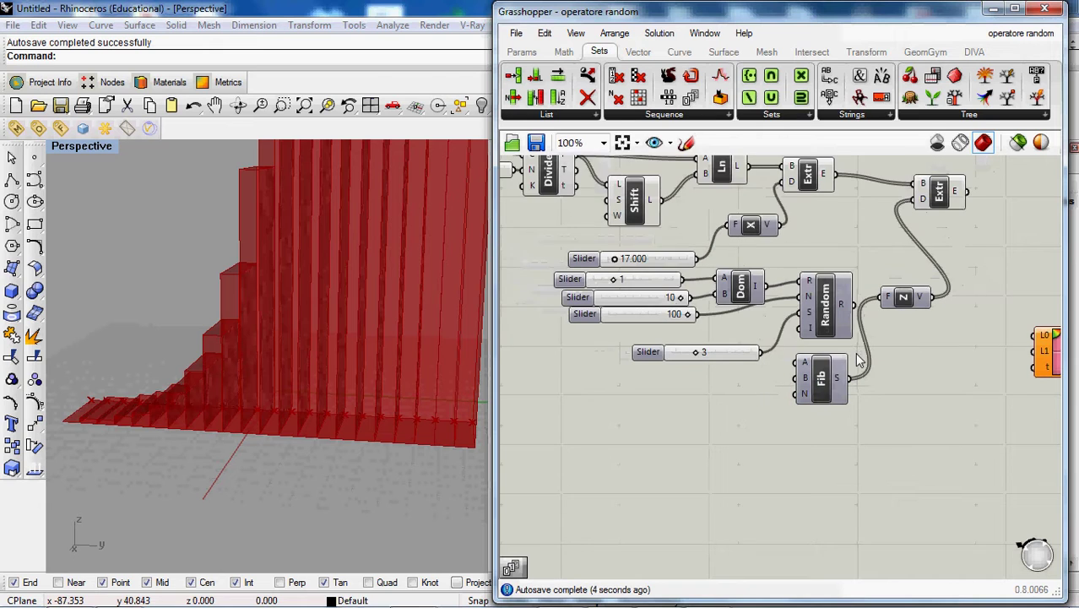
pyautogui.click(257, 460)
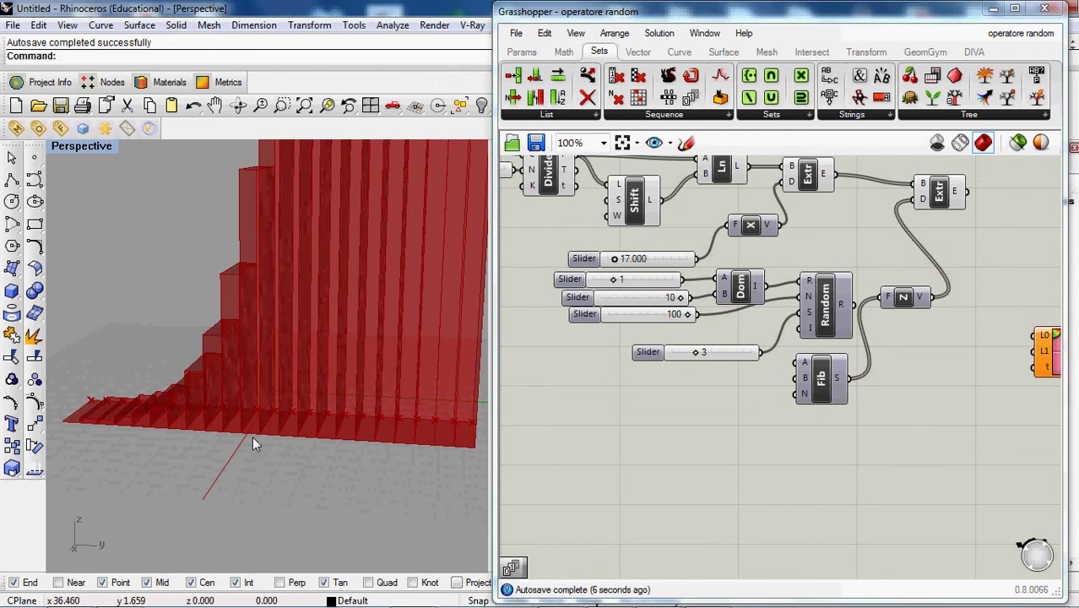
pyautogui.scroll(-2, 256, 434)
pyautogui.scroll(1, 263, 253)
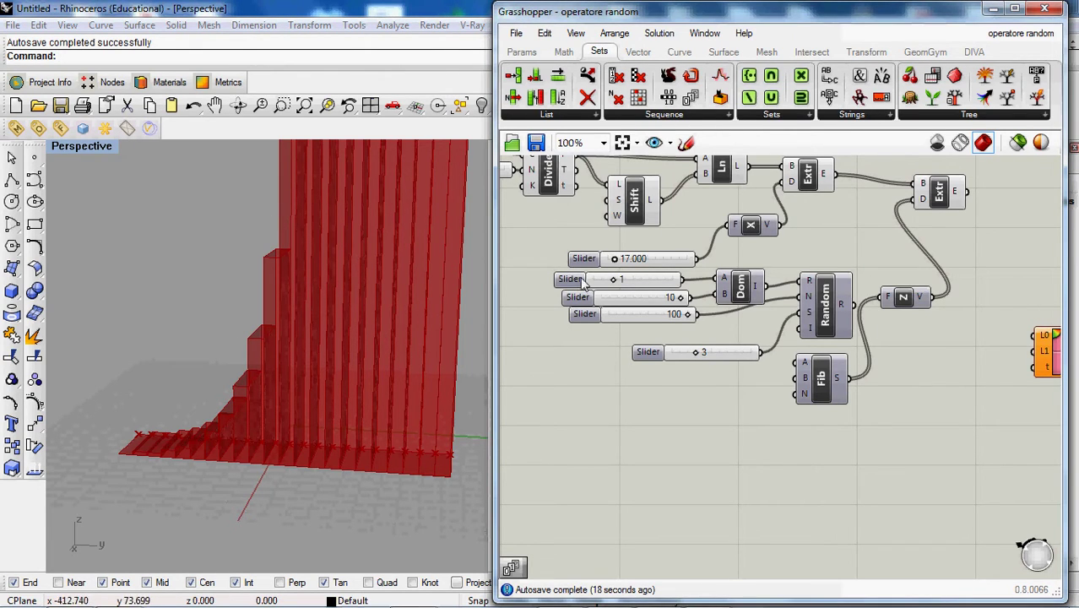
# - Replace the Fibonacci component with a Series component below Random whose output feeds the Z vector's F input
pyautogui.click(687, 119)
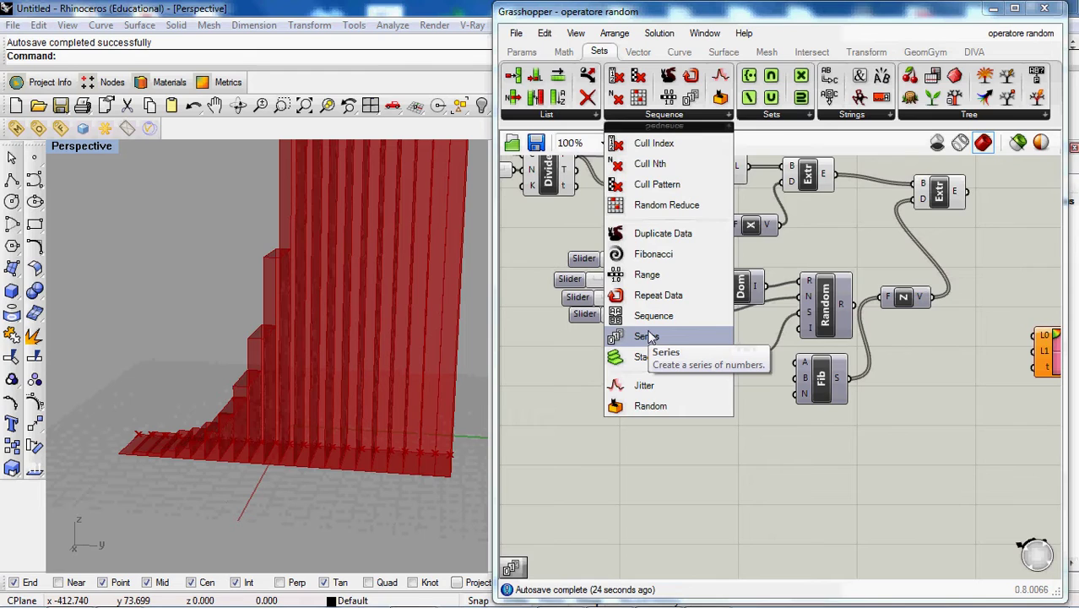
pyautogui.moveTo(648, 336); pyautogui.dragTo(886, 297)
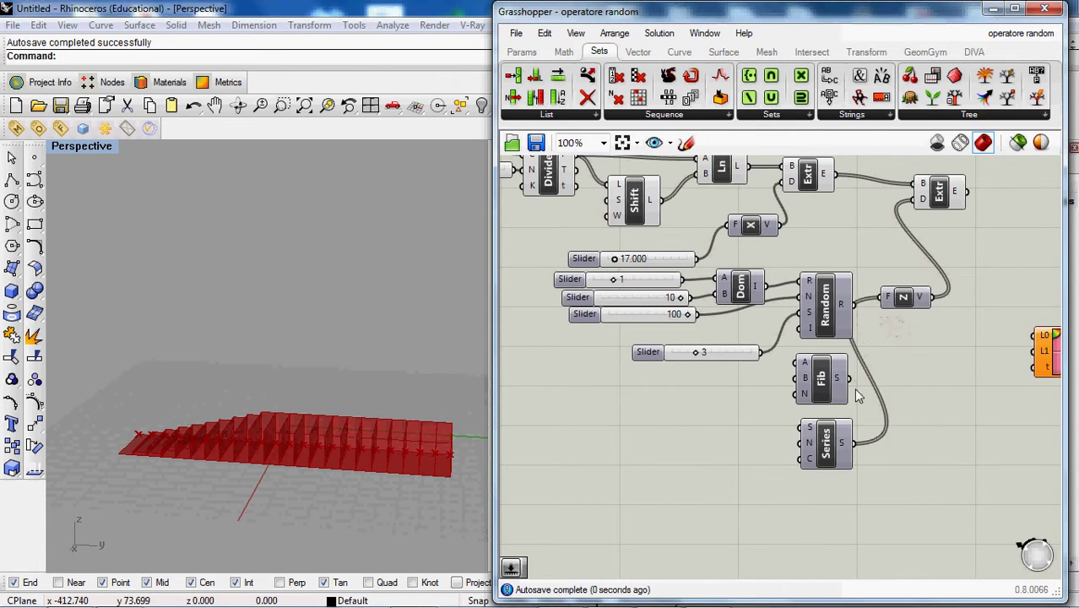
pyautogui.click(830, 380)
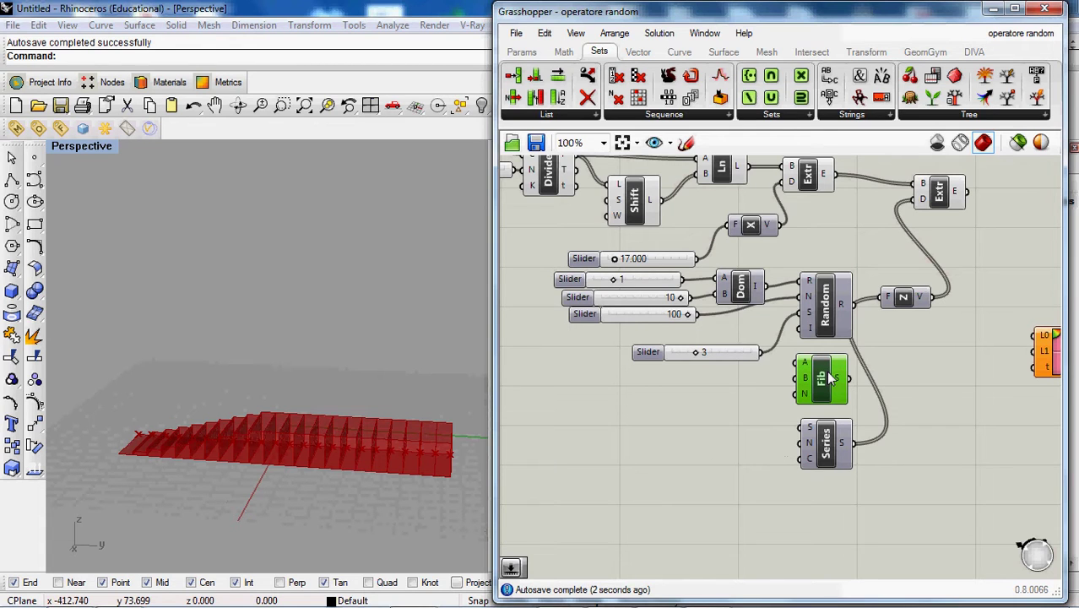
pyautogui.moveTo(834, 441); pyautogui.dragTo(825, 402)
pyautogui.click(873, 418)
# - Add a number slider beside the Series component's inputs and change its type to integers
pyautogui.scroll(4, 882, 405)
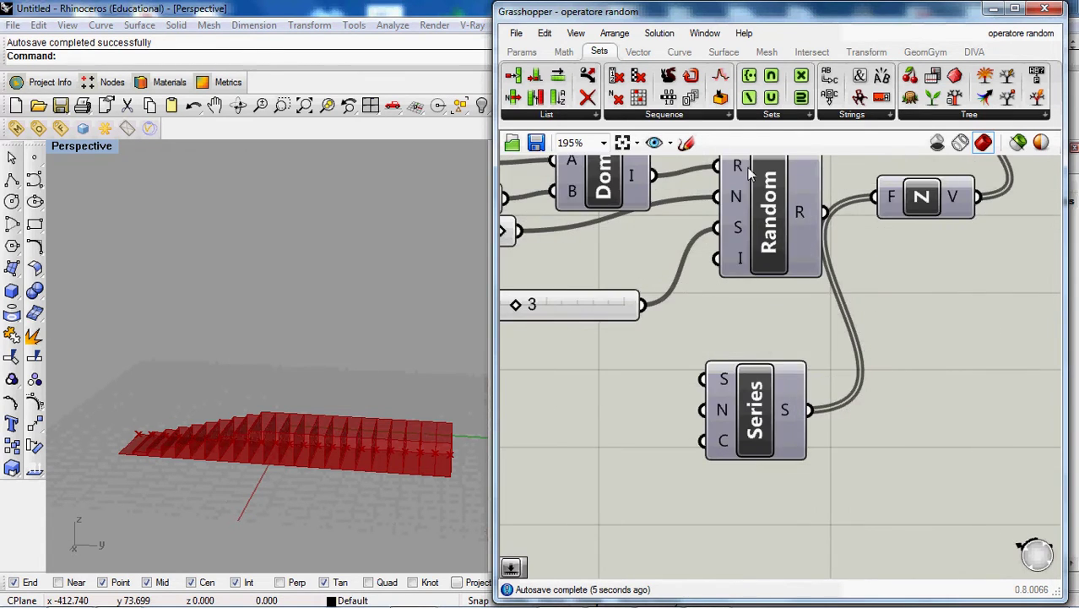
pyautogui.click(521, 52)
pyautogui.moveTo(573, 413); pyautogui.dragTo(577, 412)
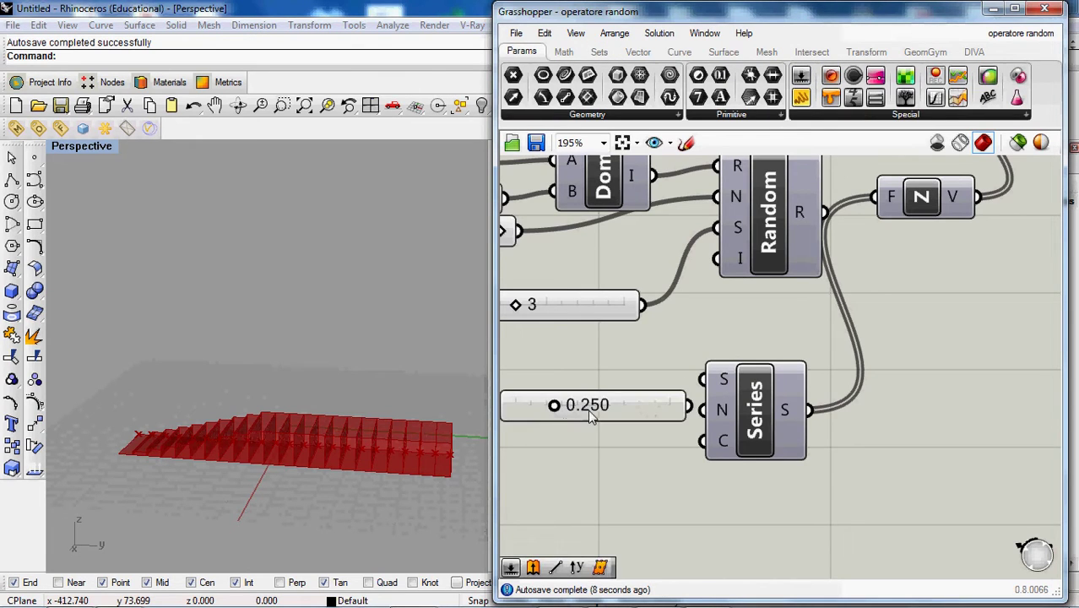
pyautogui.rightClick(590, 392)
pyautogui.moveTo(658, 478)
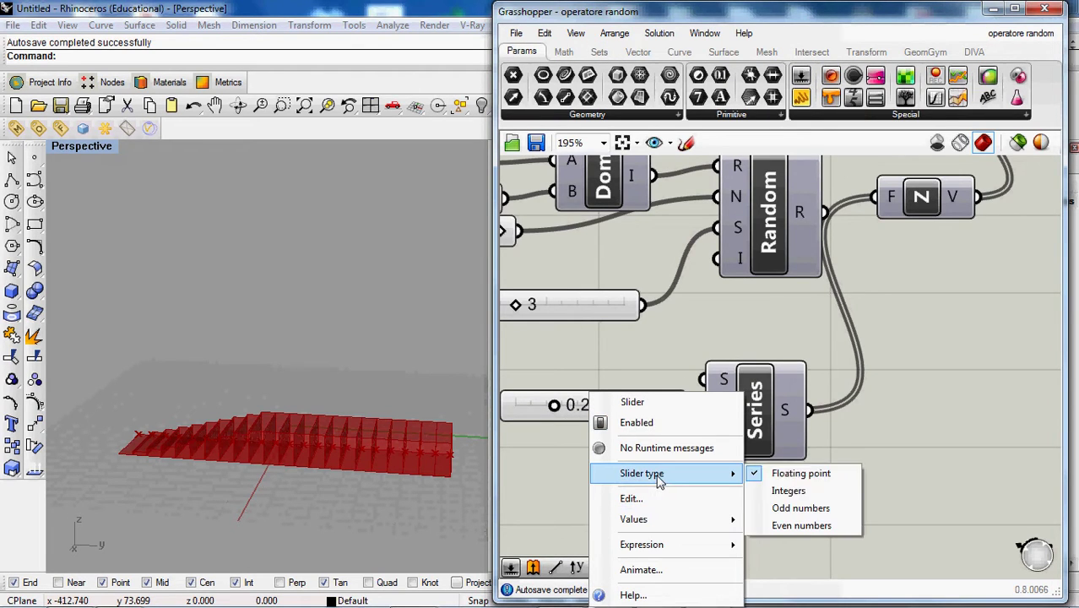
pyautogui.click(789, 490)
# - Set the maximum of the slider beside Series to 100
pyautogui.rightClick(614, 411)
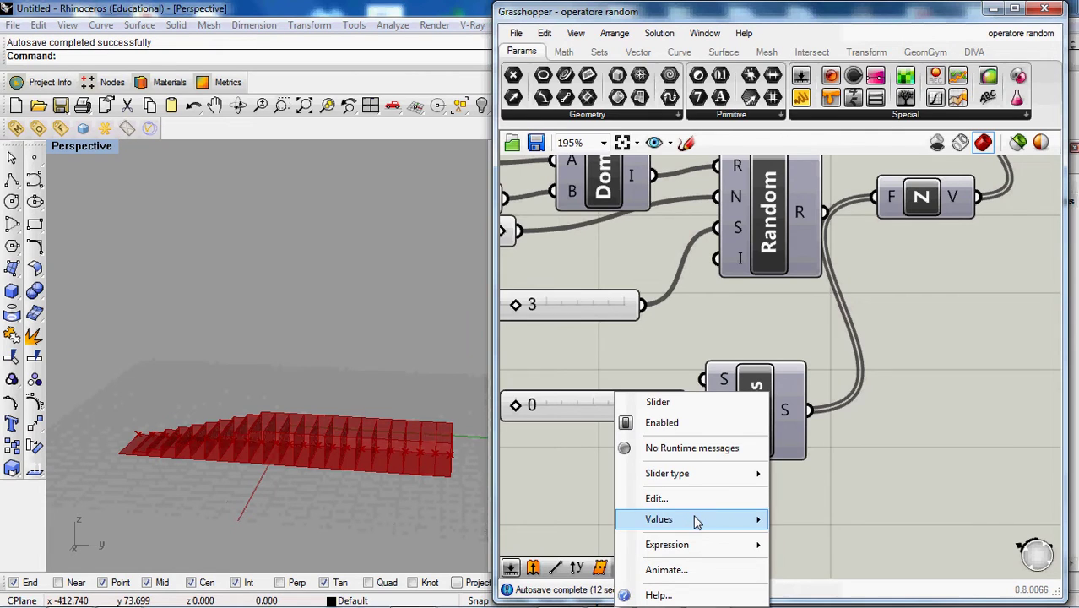
pyautogui.moveTo(694, 517)
pyautogui.click(854, 538)
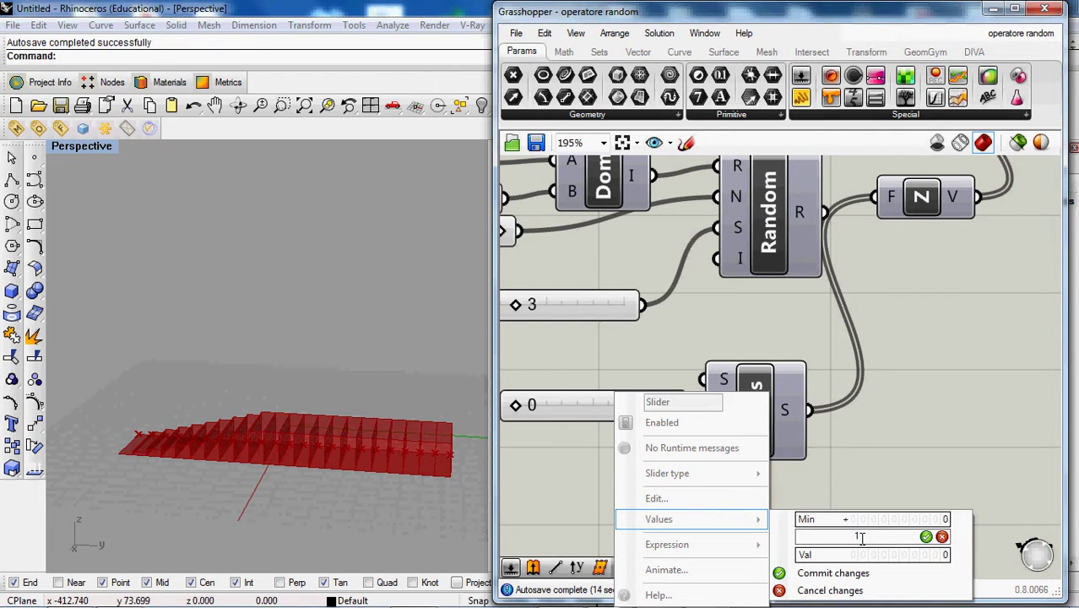
pyautogui.click(926, 537)
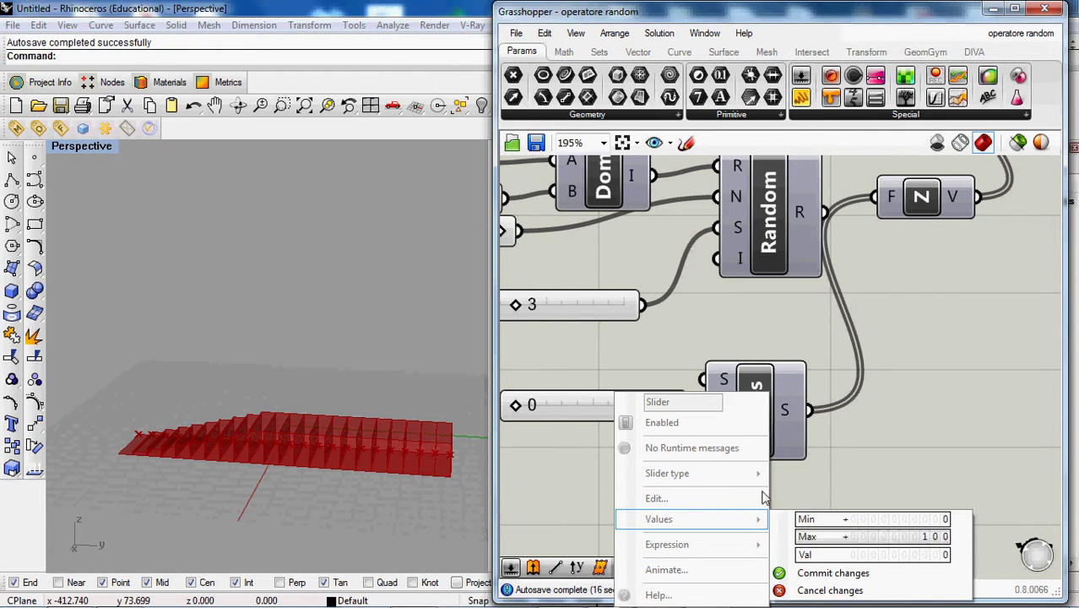
pyautogui.click(812, 572)
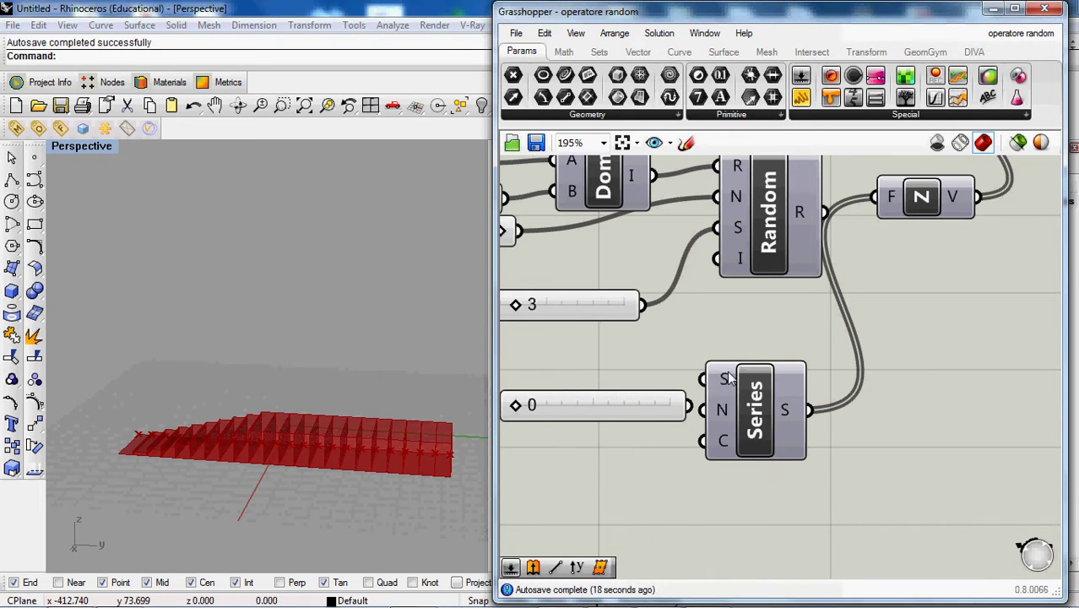
# - Connect the integer slider to the Series component's S input and set its value to 8
pyautogui.moveTo(734, 382); pyautogui.dragTo(769, 385)
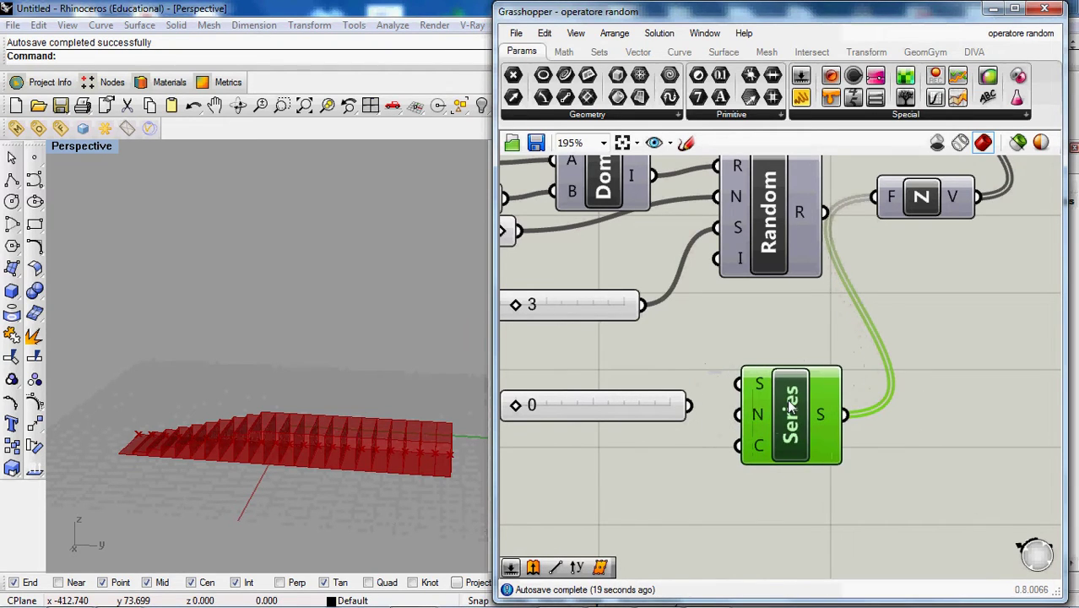
pyautogui.moveTo(689, 411); pyautogui.dragTo(723, 385)
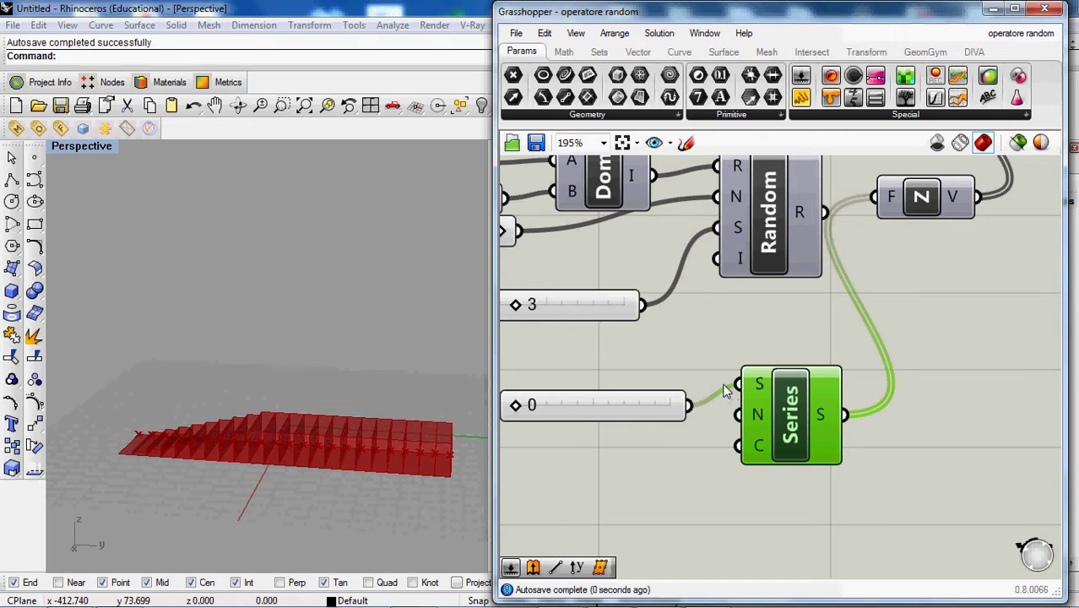
pyautogui.click(655, 372)
pyautogui.scroll(-1, 652, 369)
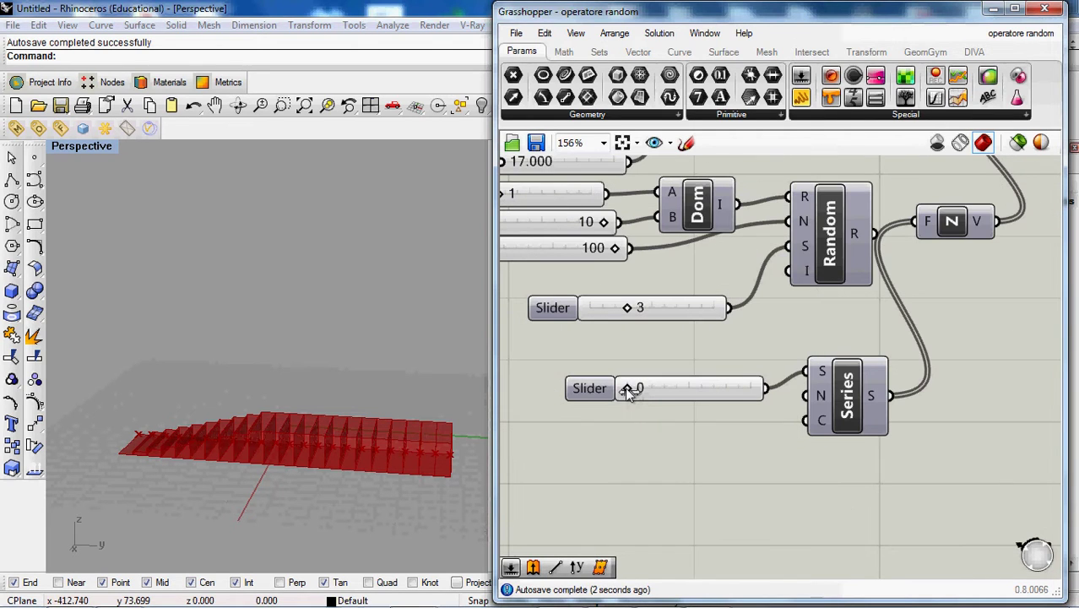
pyautogui.moveTo(633, 389)
pyautogui.mouseDown()
pyautogui.moveTo(642, 395)
pyautogui.moveTo(635, 387)
pyautogui.mouseUp()
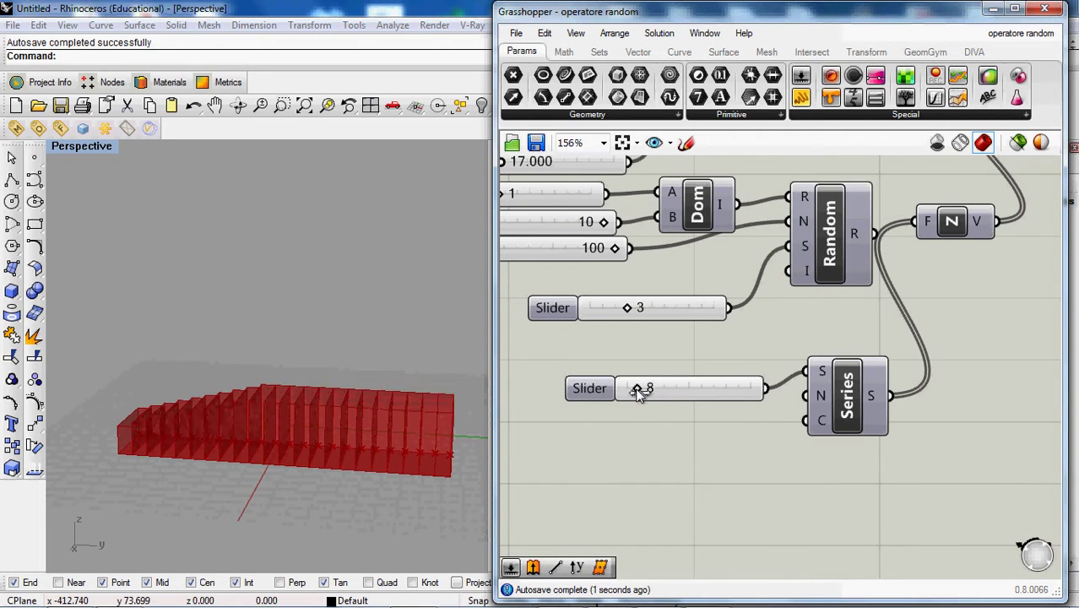
pyautogui.moveTo(731, 399); pyautogui.dragTo(713, 391)
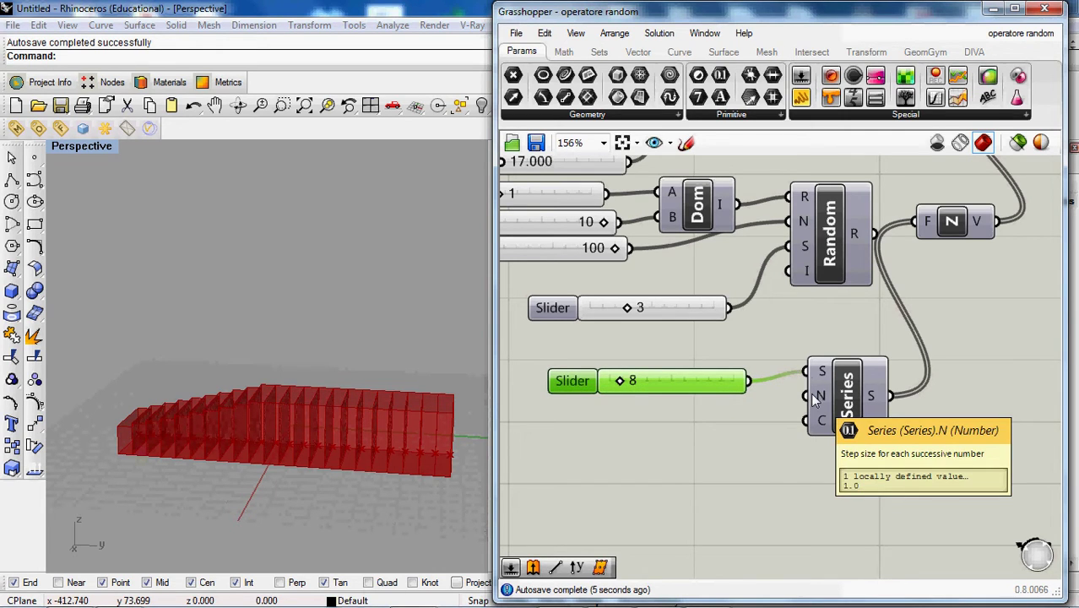
# - Add a second number slider under the one with value 8 and change its type to integers
pyautogui.moveTo(800, 76); pyautogui.dragTo(650, 404)
pyautogui.rightClick(664, 404)
pyautogui.moveTo(724, 475)
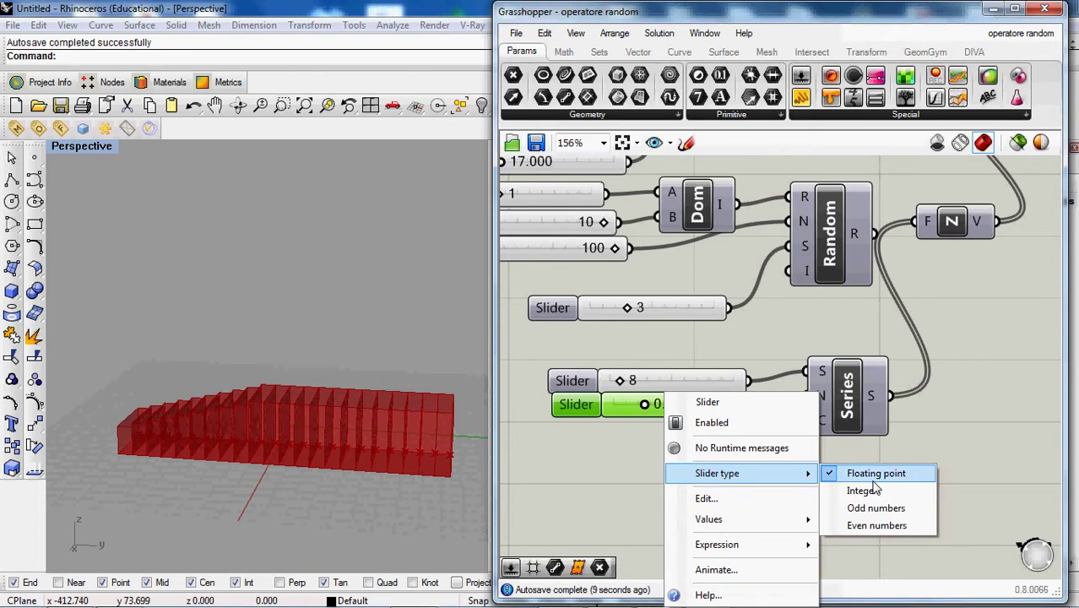
pyautogui.click(874, 490)
# - Try to set the second Series slider's maximum to 100
pyautogui.rightClick(695, 407)
pyautogui.moveTo(775, 520)
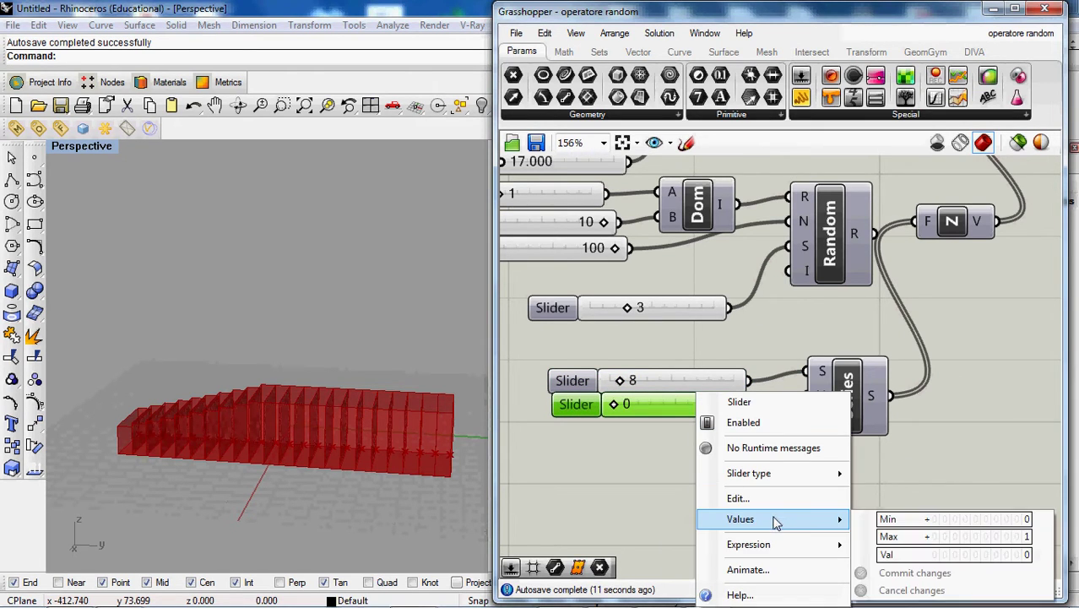
pyautogui.doubleClick(927, 538)
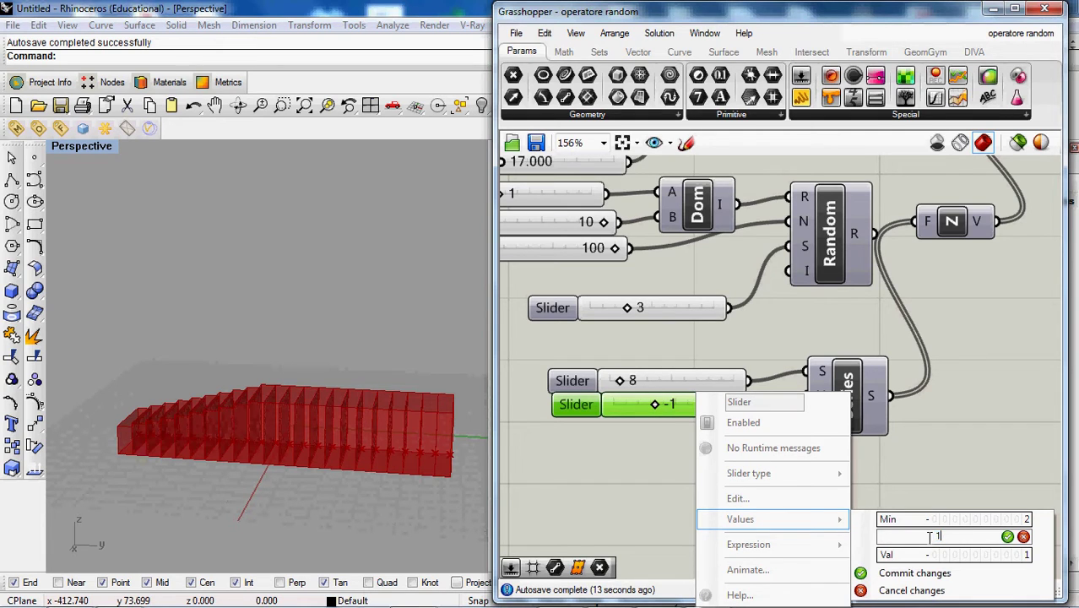
pyautogui.write('00')
pyautogui.click(907, 574)
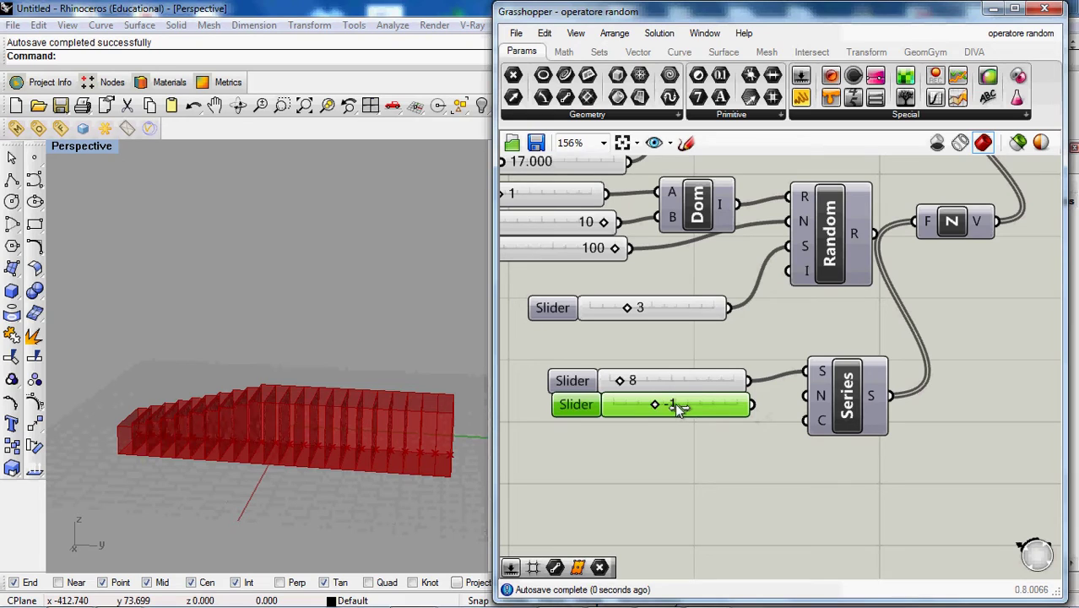
# - Set the maximum of the second slider beside Series to 100 and commit the change
pyautogui.rightClick(729, 405)
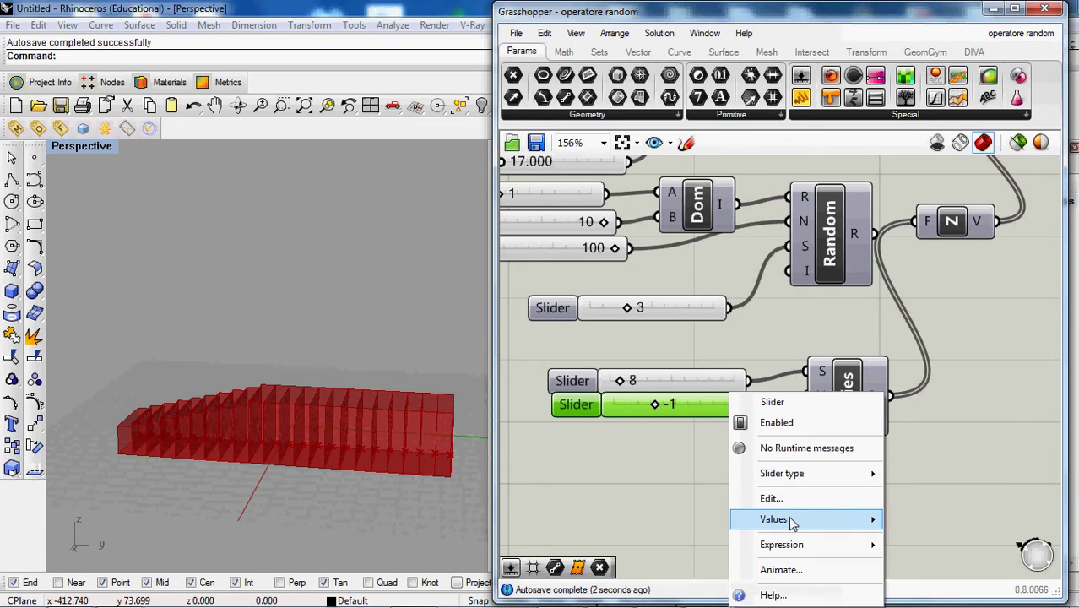
pyautogui.moveTo(791, 522)
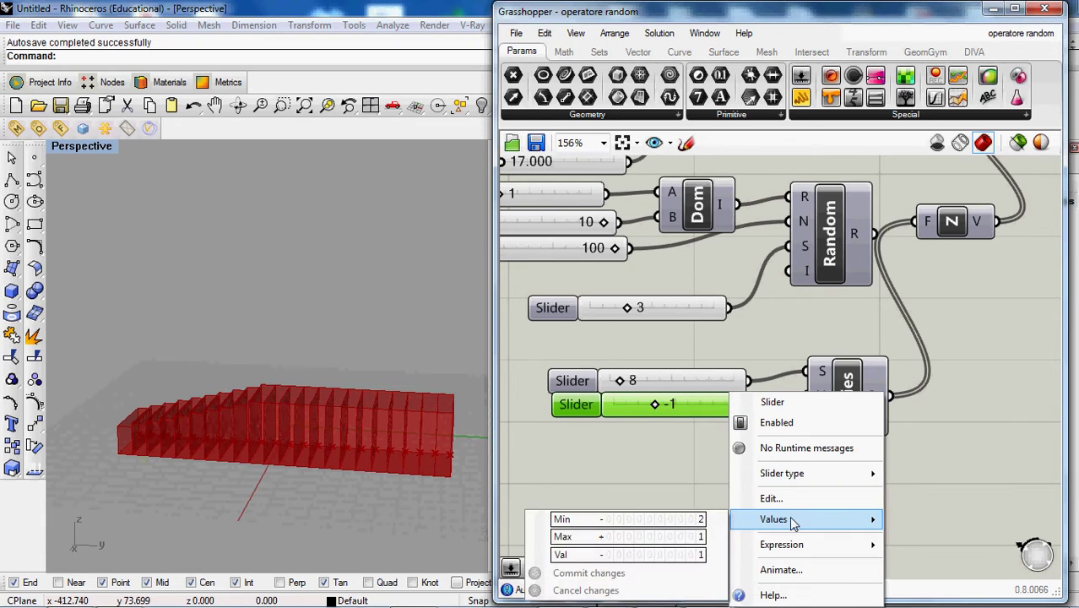
pyautogui.click(691, 539)
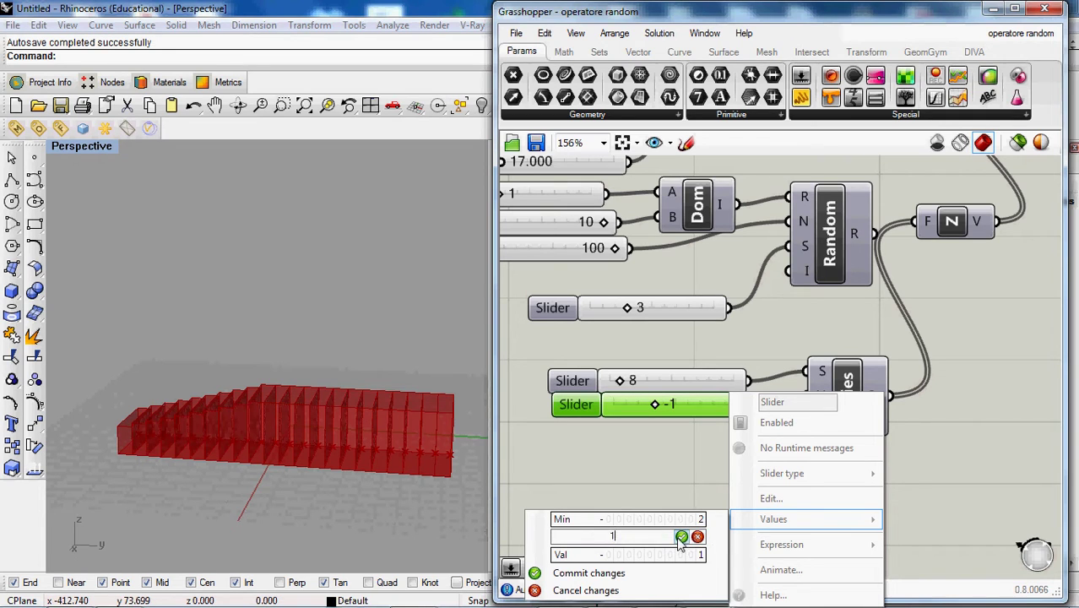
pyautogui.write('00')
pyautogui.click(681, 537)
pyautogui.click(662, 573)
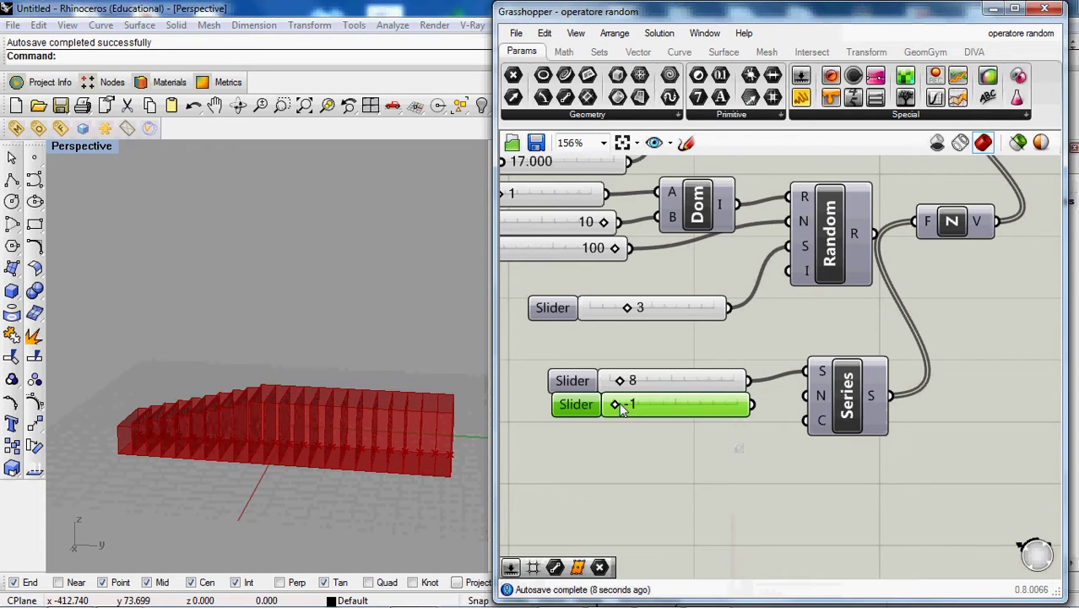
# - Connect the second slider to the Series component's N input and set its value to 2
pyautogui.moveTo(615, 404); pyautogui.dragTo(661, 406)
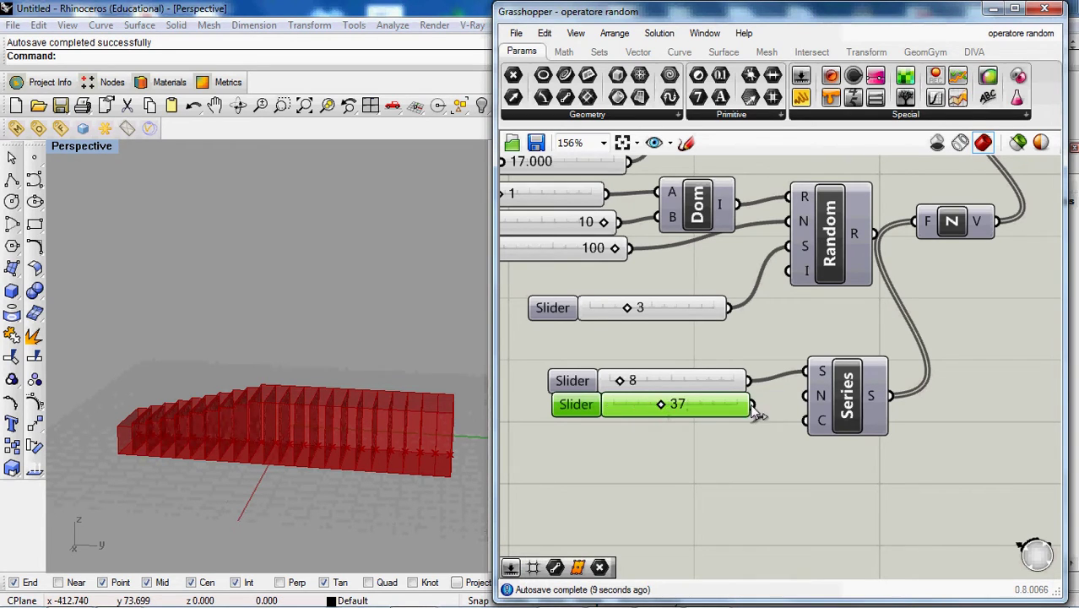
pyautogui.moveTo(751, 405); pyautogui.dragTo(804, 395)
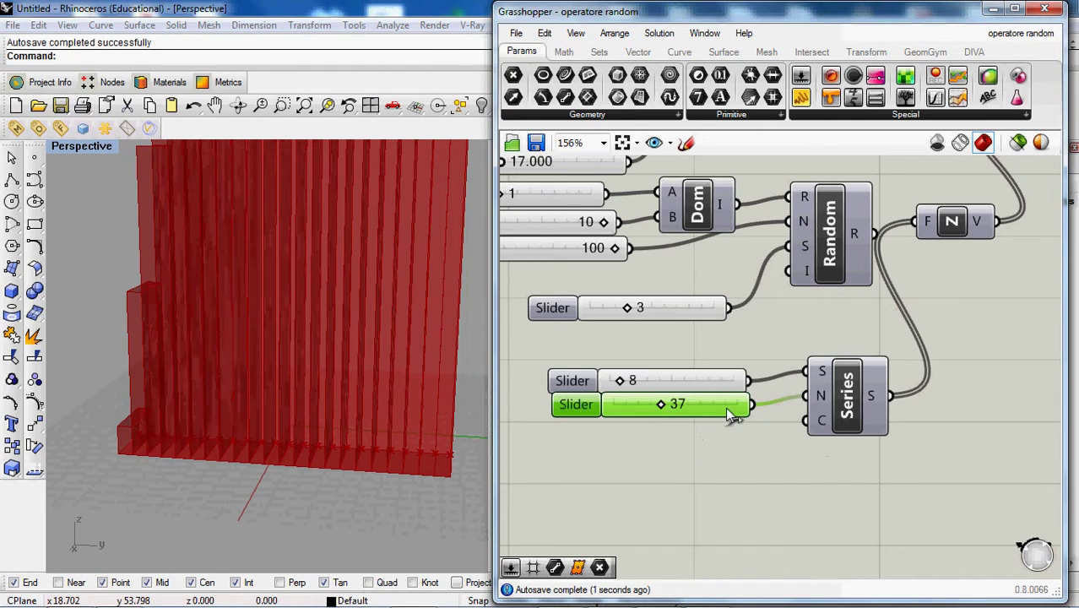
pyautogui.moveTo(661, 404); pyautogui.dragTo(619, 406)
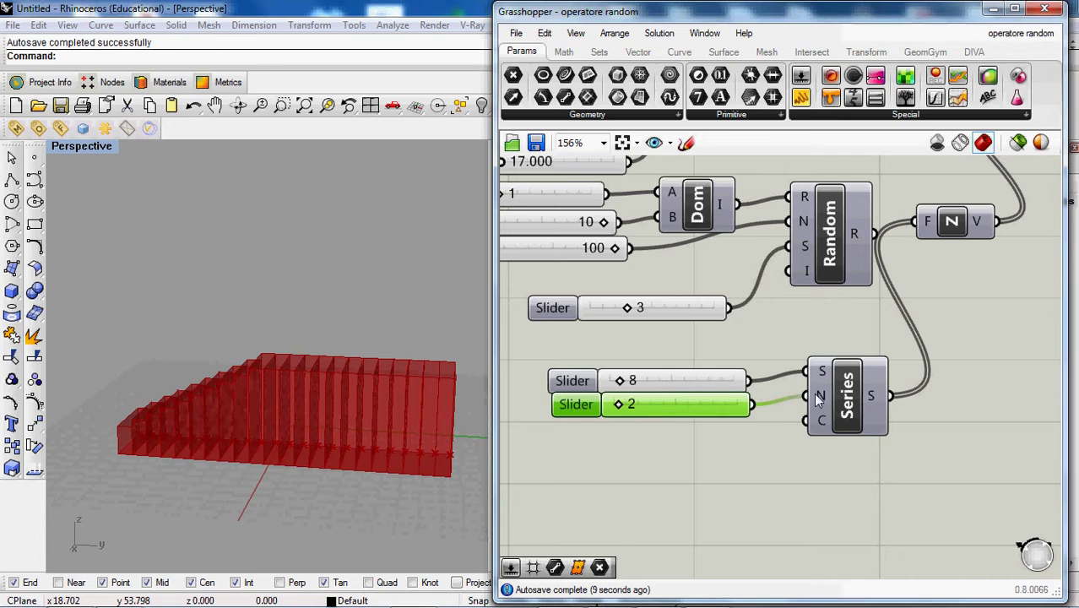
# - Add a third number slider below the two beside Series and change its type to integers
pyautogui.moveTo(823, 420)
pyautogui.click(717, 358)
pyautogui.click(731, 397)
pyautogui.moveTo(801, 97); pyautogui.dragTo(666, 434)
pyautogui.rightClick(611, 443)
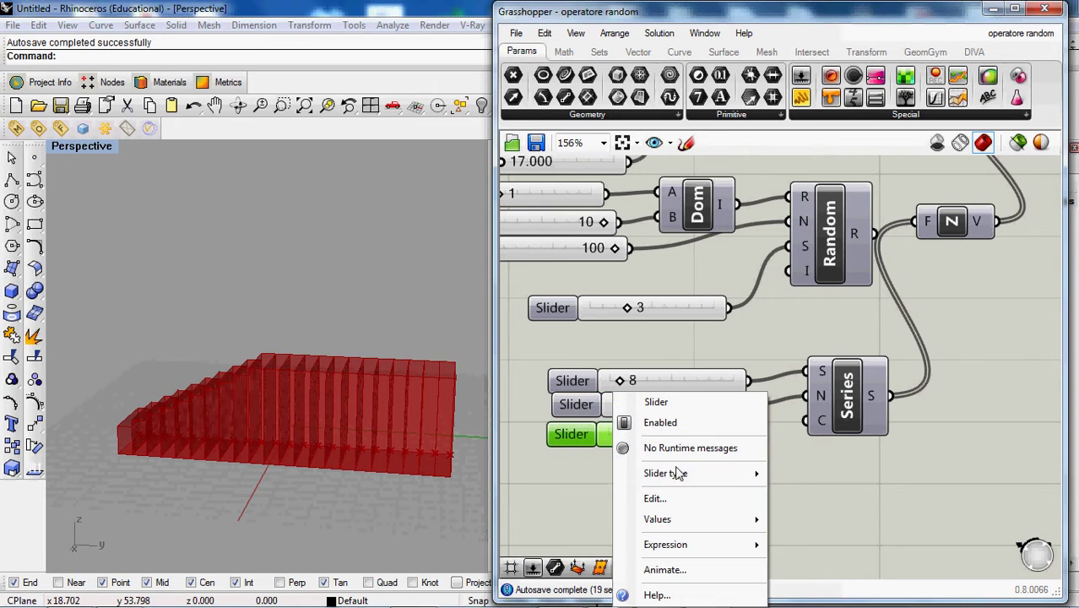
pyautogui.moveTo(681, 518)
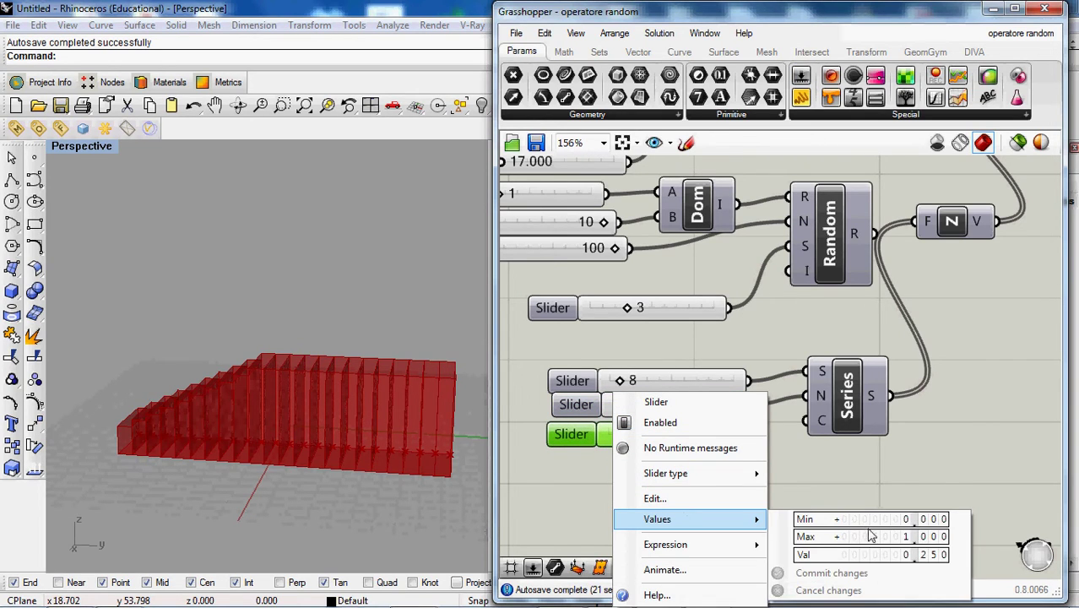
pyautogui.moveTo(758, 474)
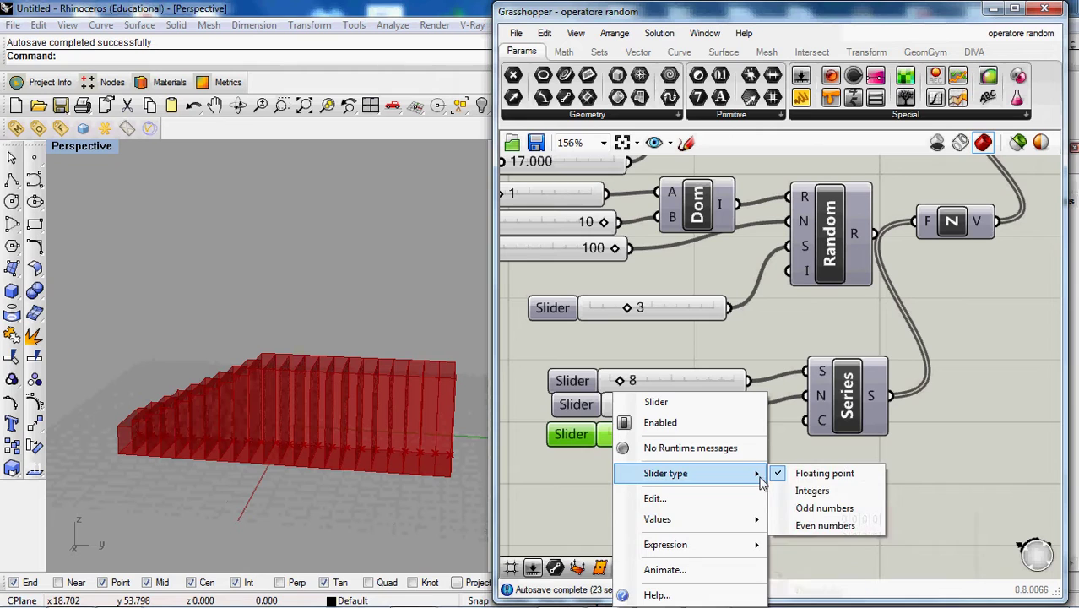
pyautogui.click(797, 493)
# - Set the third slider's maximum to 100 and commit the change
pyautogui.rightClick(685, 434)
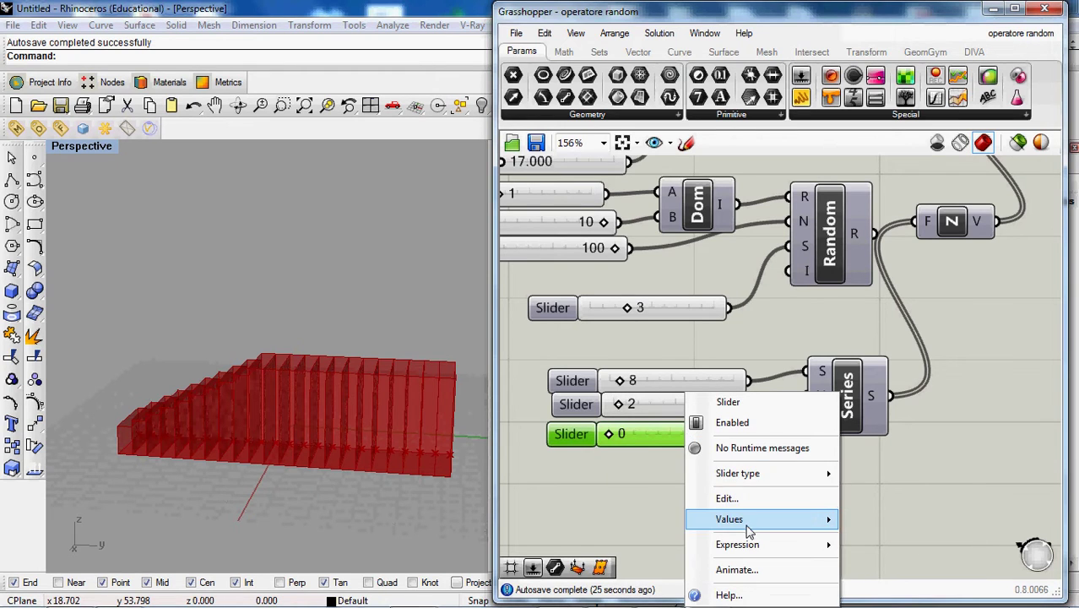
pyautogui.moveTo(730, 518)
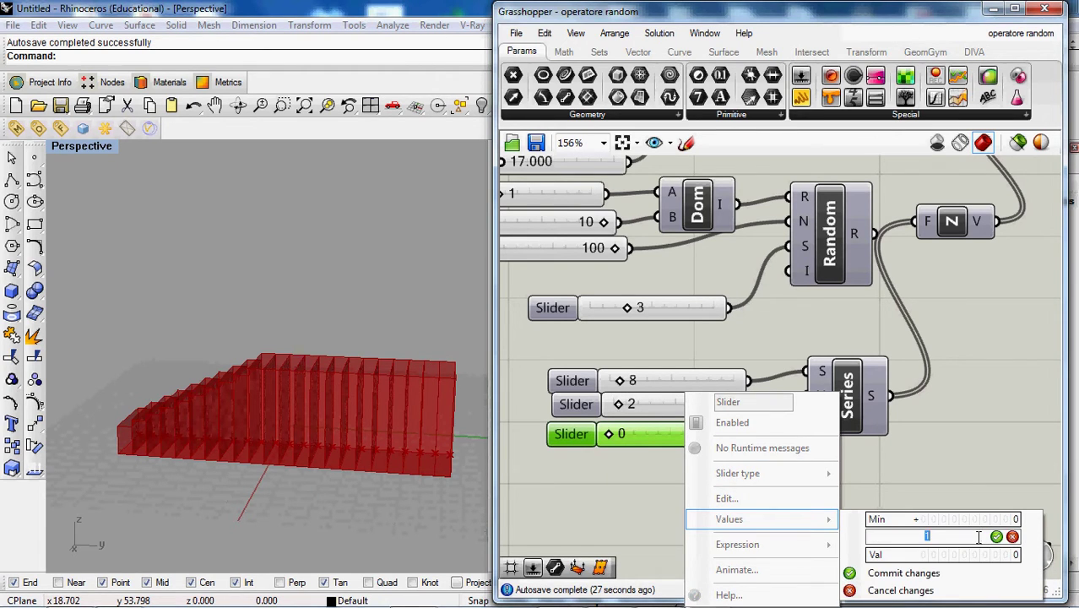
pyautogui.write('00')
pyautogui.click(995, 537)
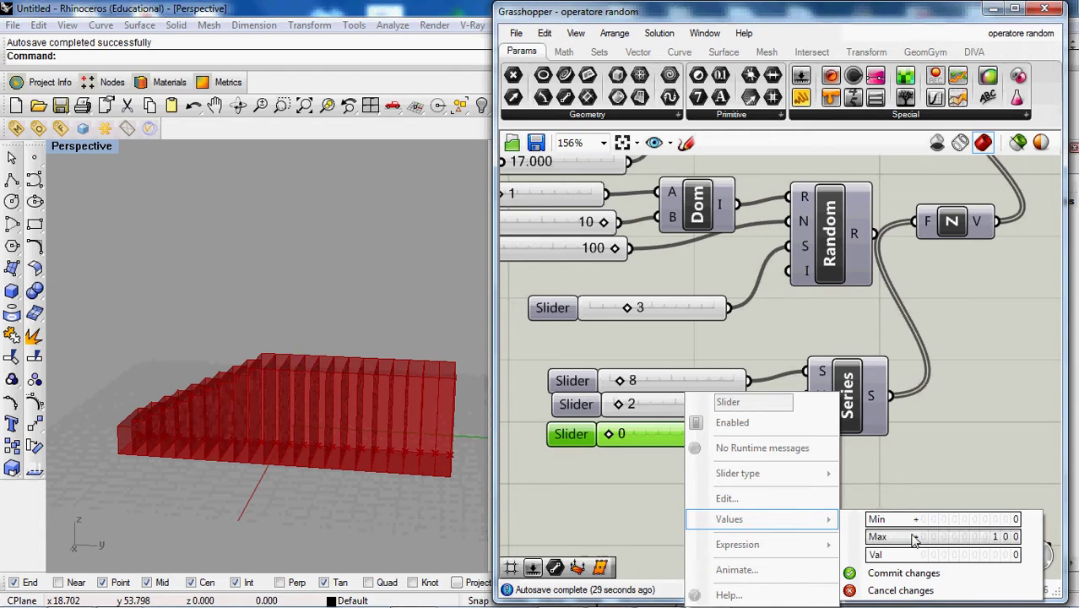
pyautogui.click(869, 573)
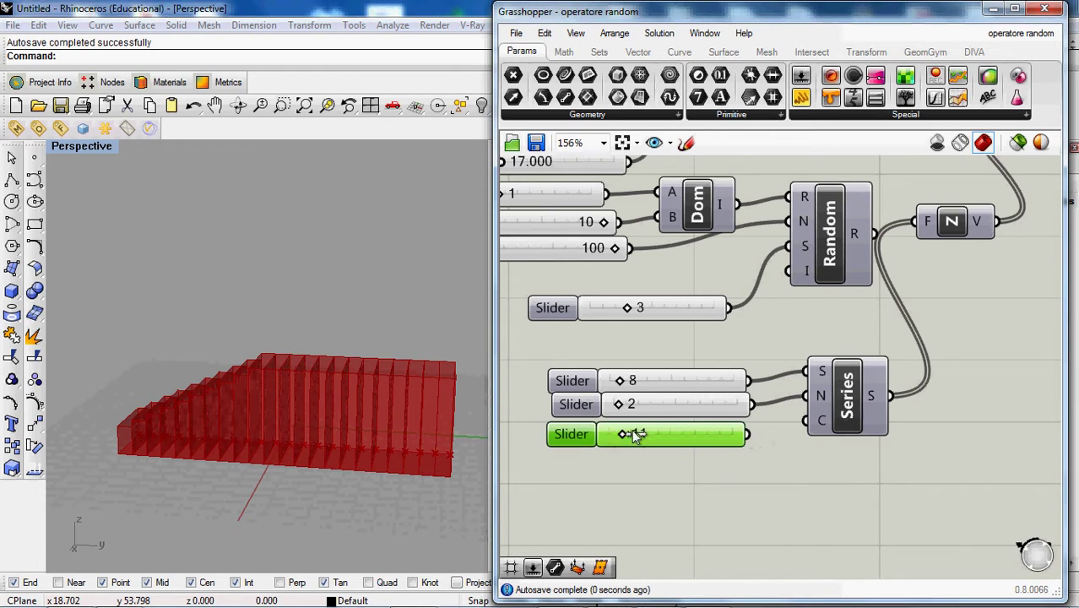
# - Connect the third slider to the Series component's C input and set its value to 12
pyautogui.moveTo(635, 435); pyautogui.dragTo(673, 434)
pyautogui.moveTo(748, 434); pyautogui.dragTo(804, 426)
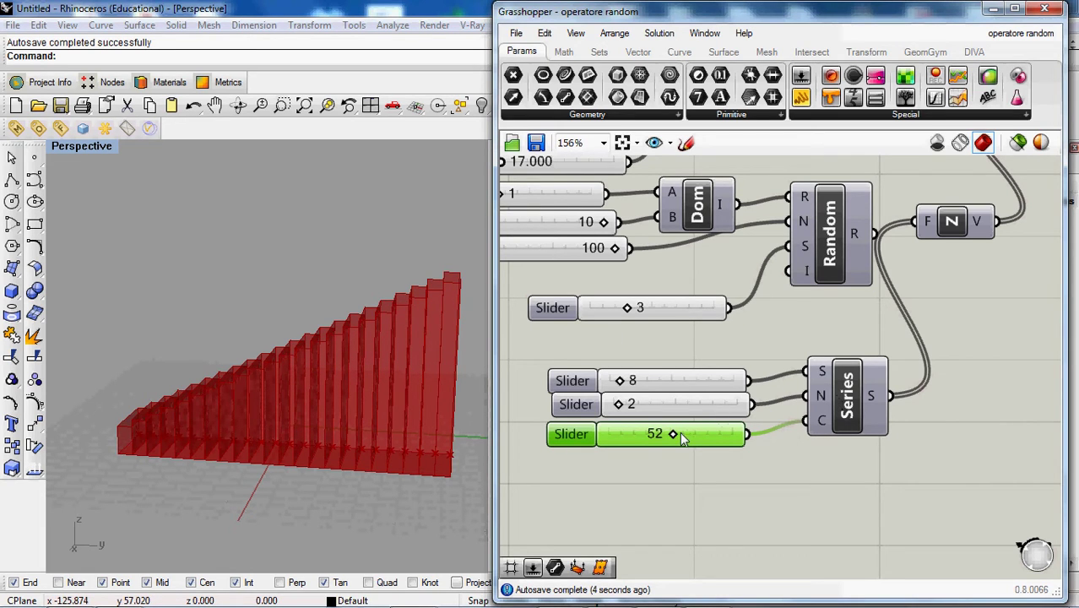
pyautogui.moveTo(675, 435); pyautogui.dragTo(630, 438)
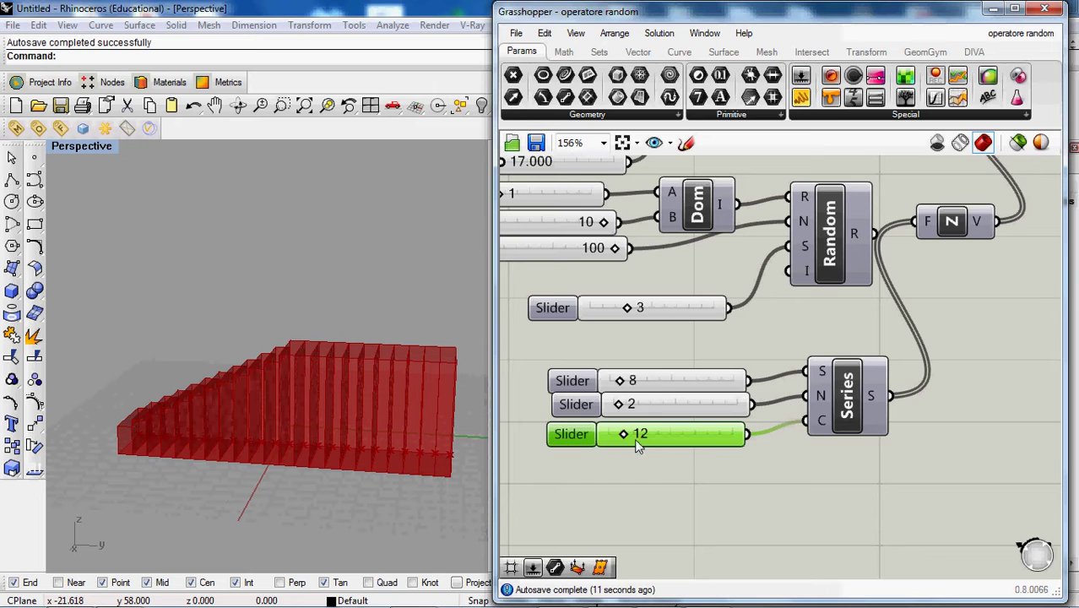
# - Set the slider feeding the Series S input to 25 and the one feeding N to 3
pyautogui.moveTo(620, 405); pyautogui.dragTo(617, 407)
pyautogui.moveTo(620, 382); pyautogui.dragTo(616, 407)
pyautogui.moveTo(610, 406); pyautogui.dragTo(619, 406)
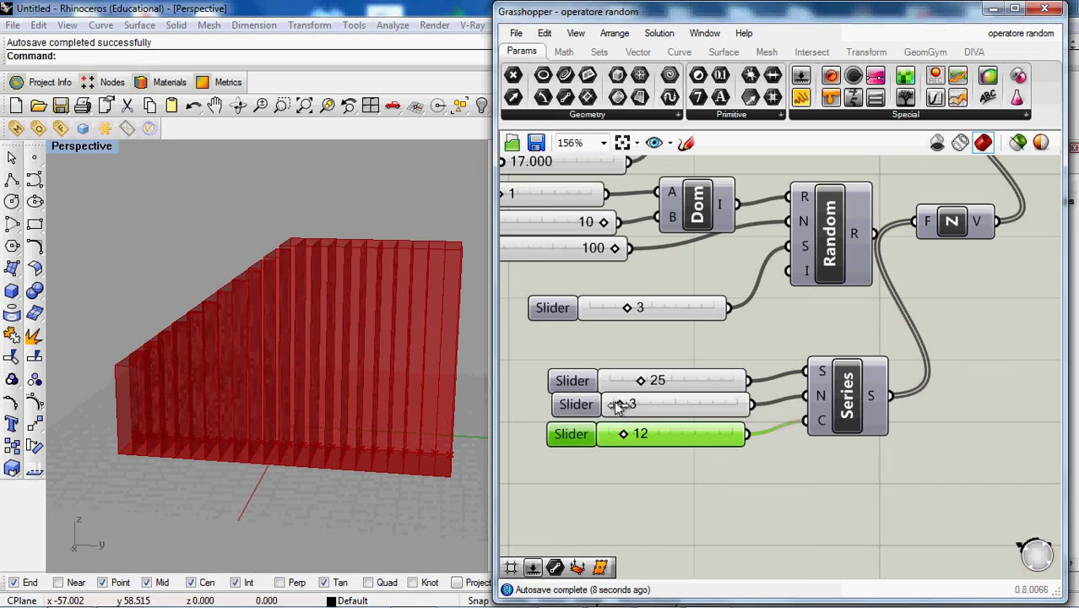
pyautogui.click(798, 449)
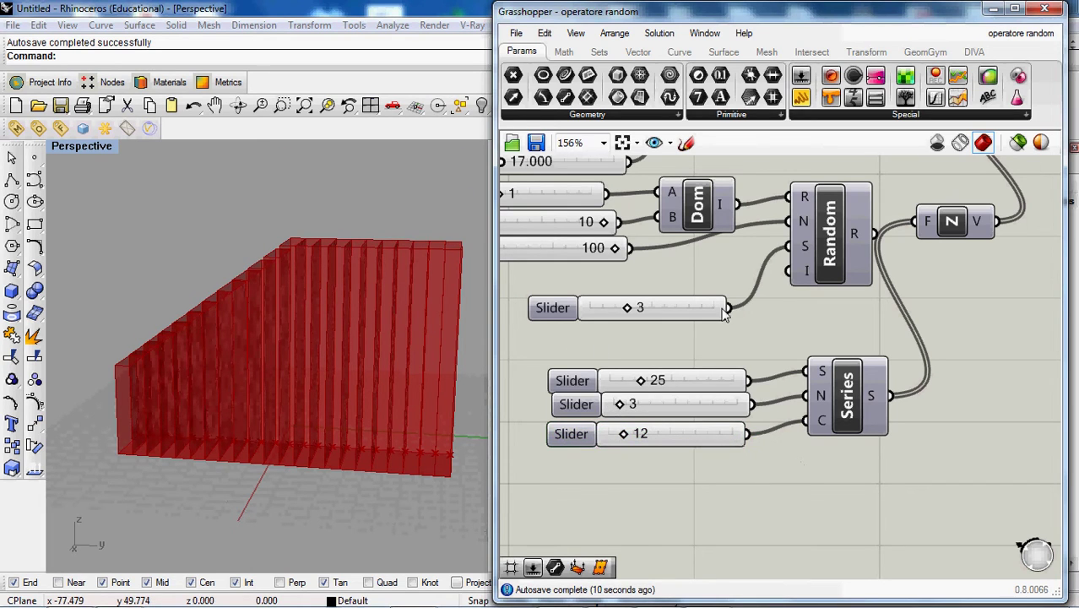
# - Find the Stack Data component and place it beside the Series component's output
pyautogui.click(721, 115)
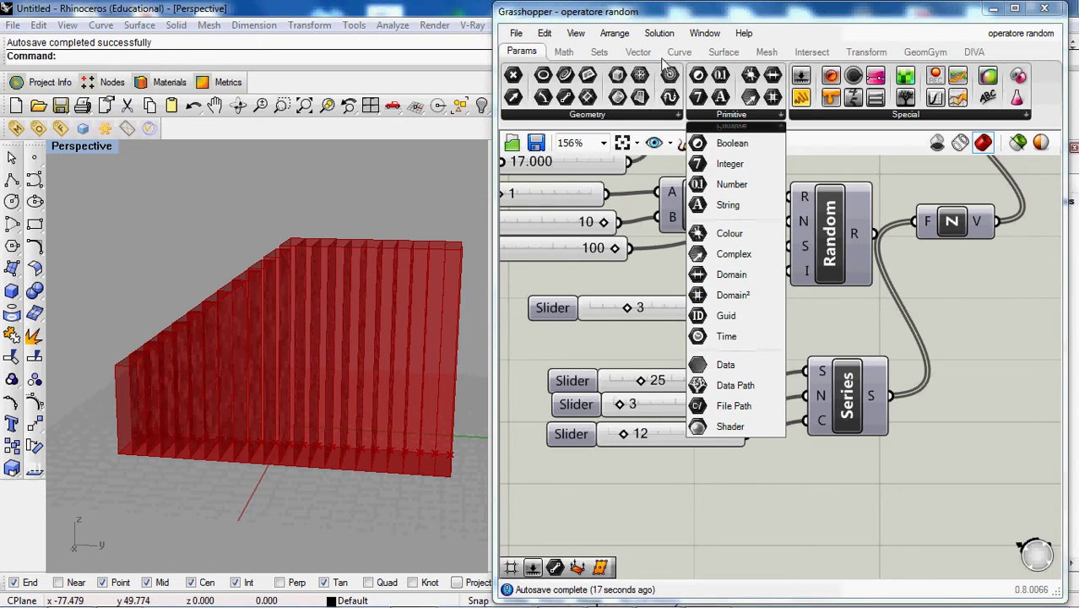
pyautogui.click(635, 52)
pyautogui.click(565, 53)
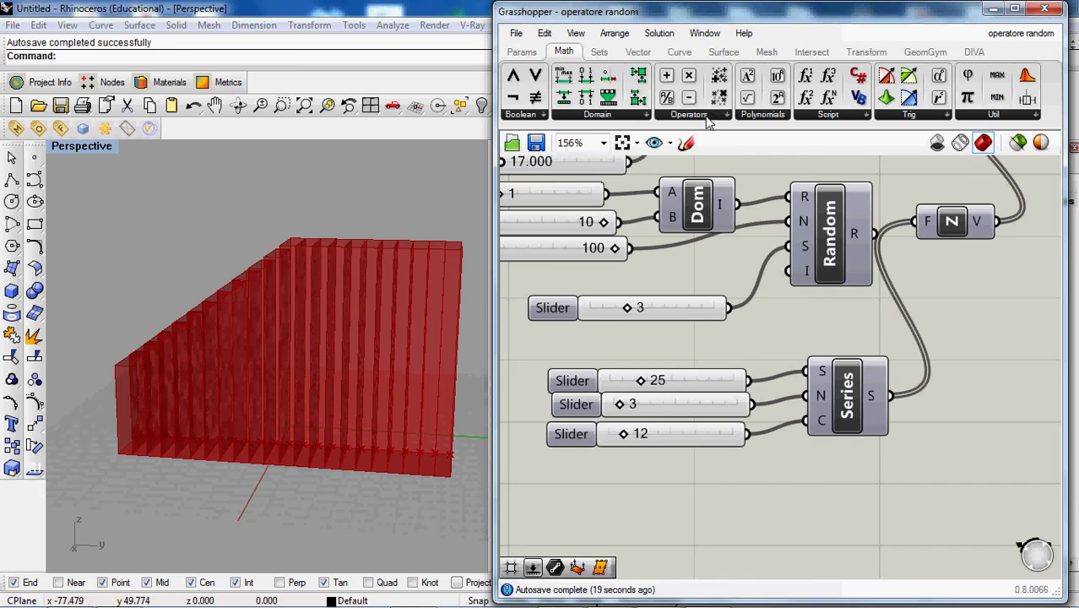
pyautogui.click(636, 115)
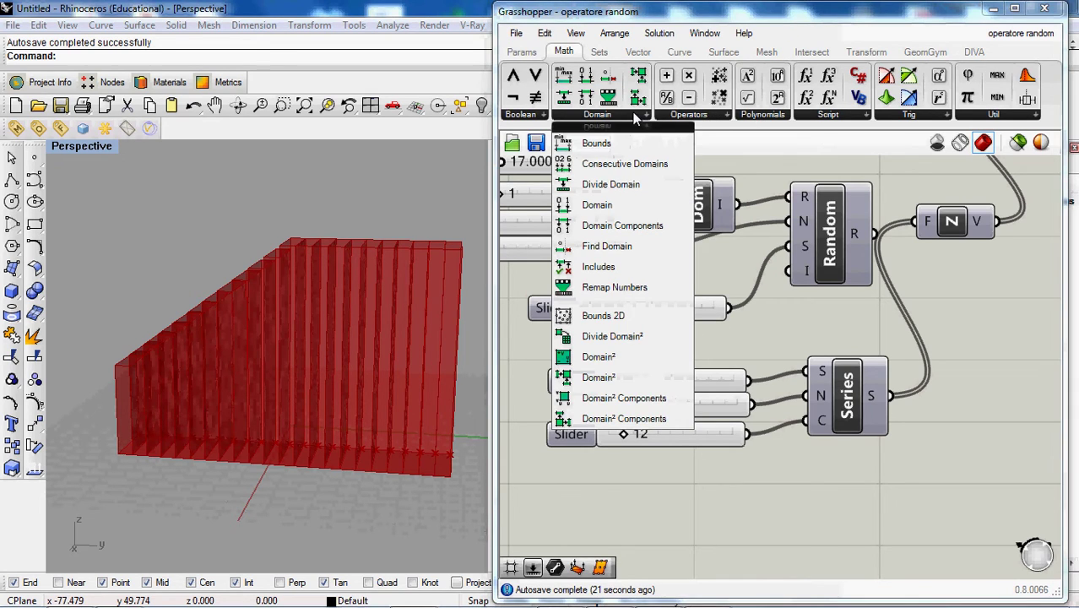
pyautogui.click(692, 116)
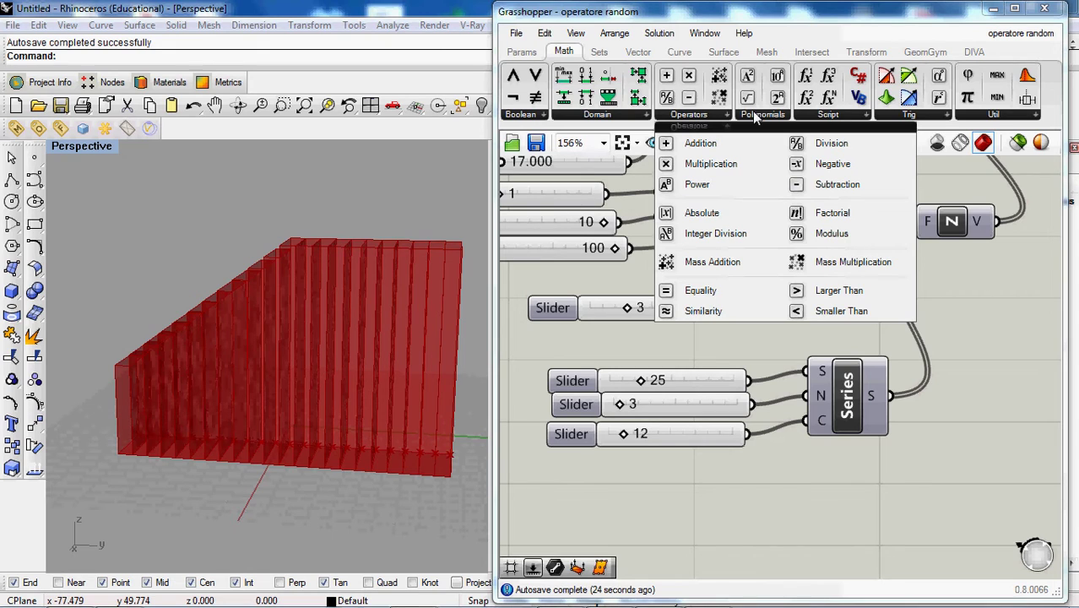
pyautogui.click(606, 53)
pyautogui.click(689, 115)
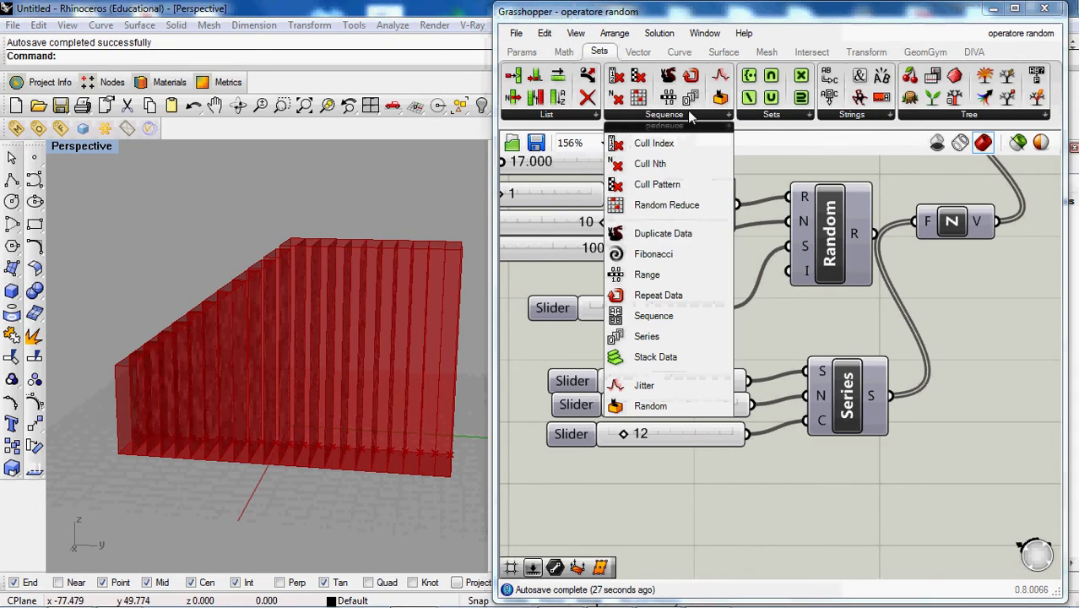
pyautogui.click(664, 357)
pyautogui.click(945, 405)
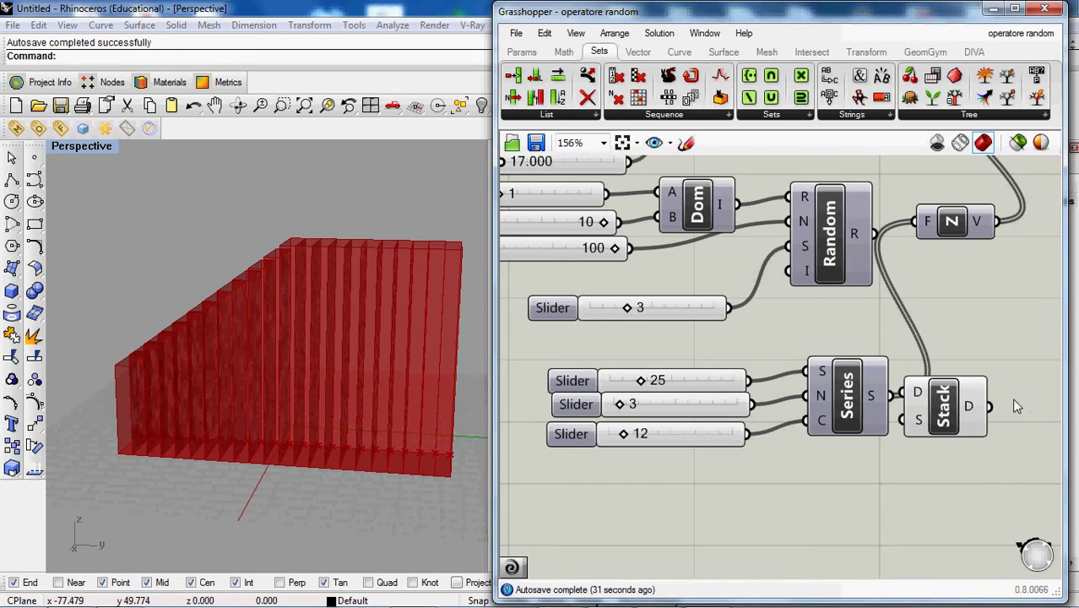
# - Connect the Series output to Stack Data's D input and the Stack Data output to the Z vector's F input
pyautogui.moveTo(944, 405); pyautogui.dragTo(956, 404)
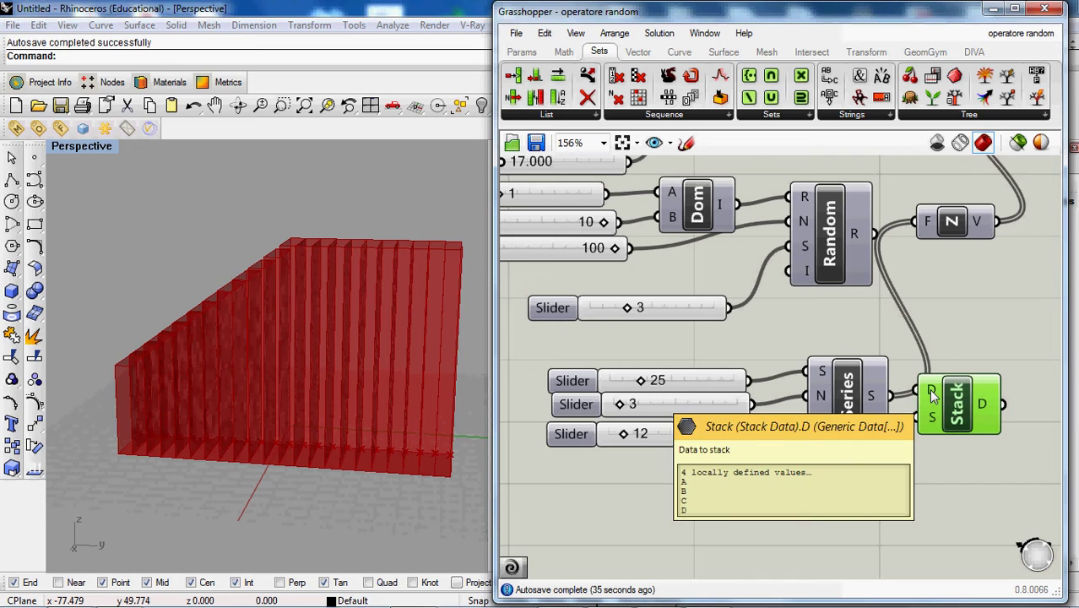
pyautogui.moveTo(932, 391); pyautogui.dragTo(891, 395)
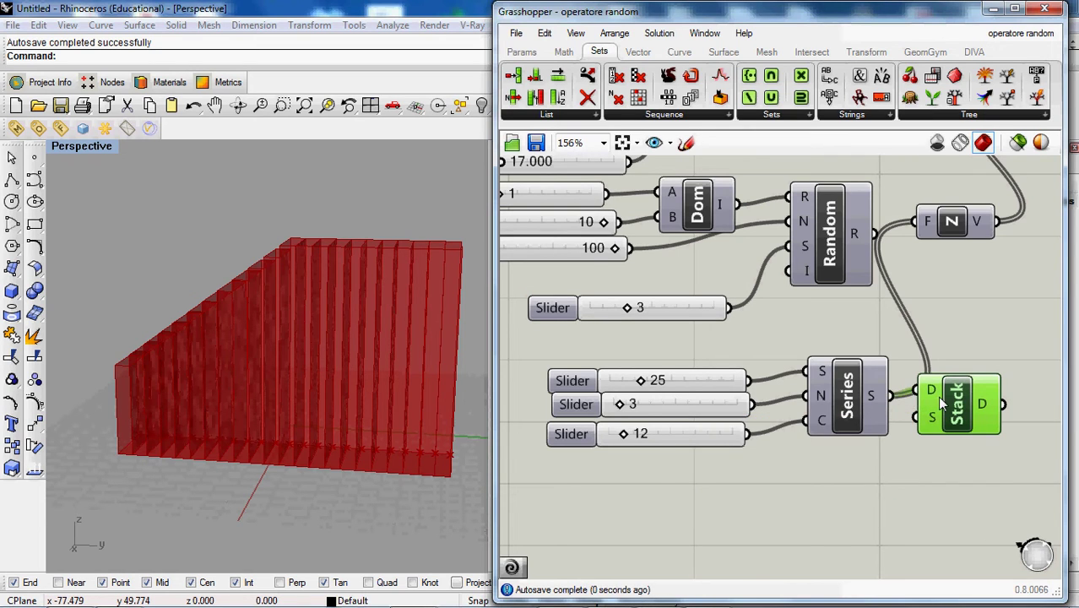
pyautogui.moveTo(933, 394)
pyautogui.moveTo(934, 422)
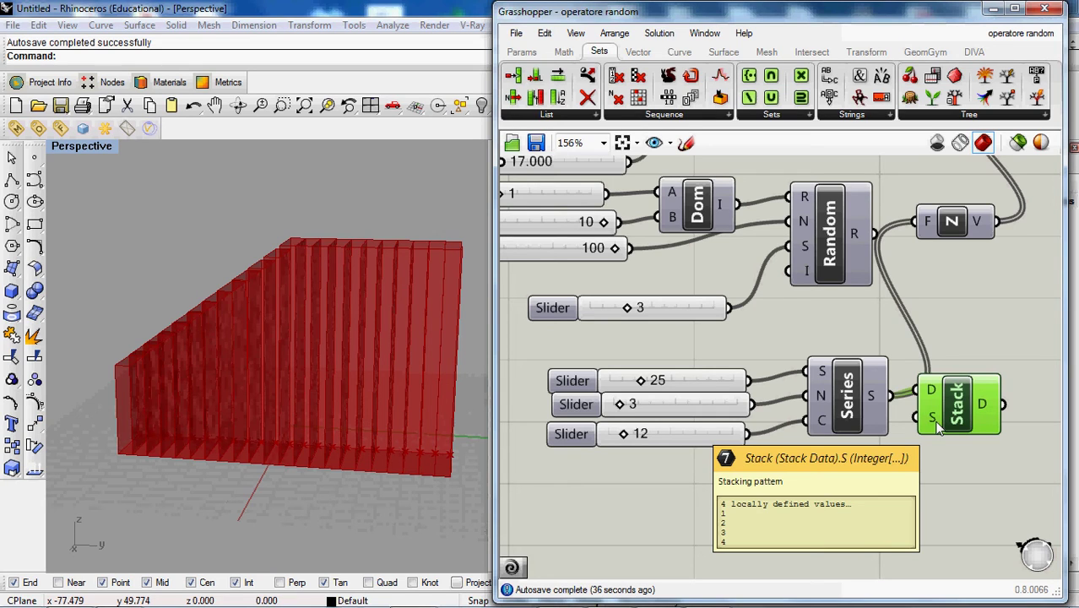
pyautogui.moveTo(1005, 405); pyautogui.dragTo(918, 222)
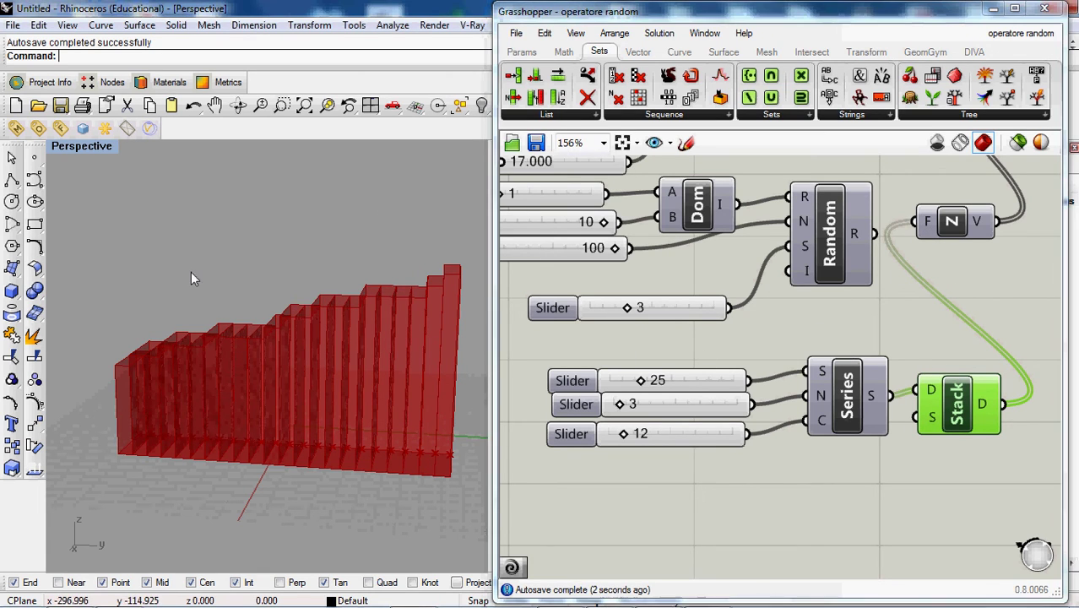
# - Examine the stacked box heights up close along the row and review the whole component definition
pyautogui.moveTo(320, 278); pyautogui.dragTo(182, 346, button='right')
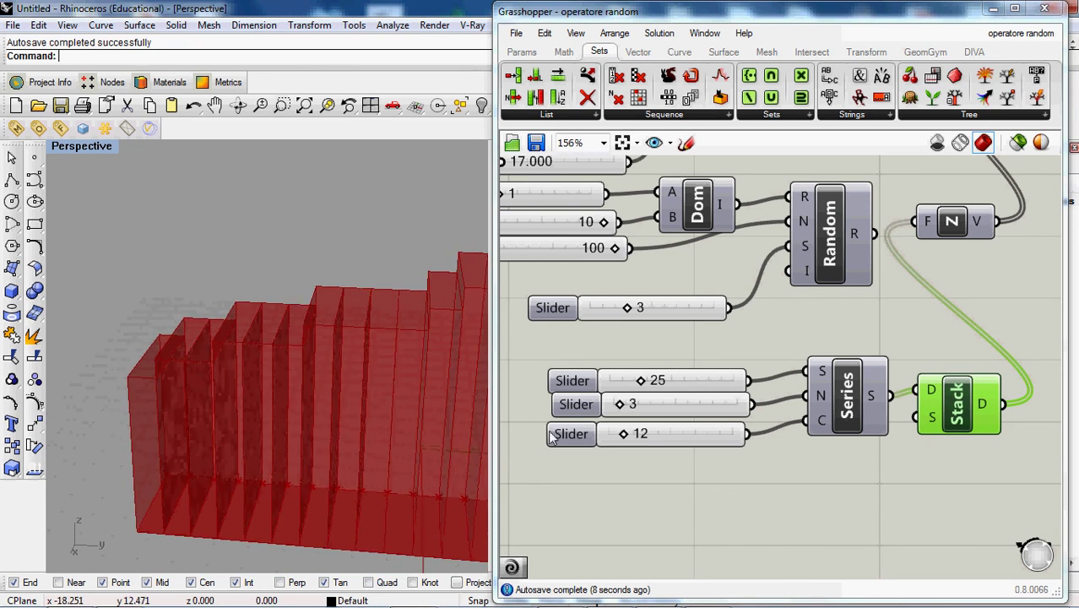
pyautogui.moveTo(984, 406)
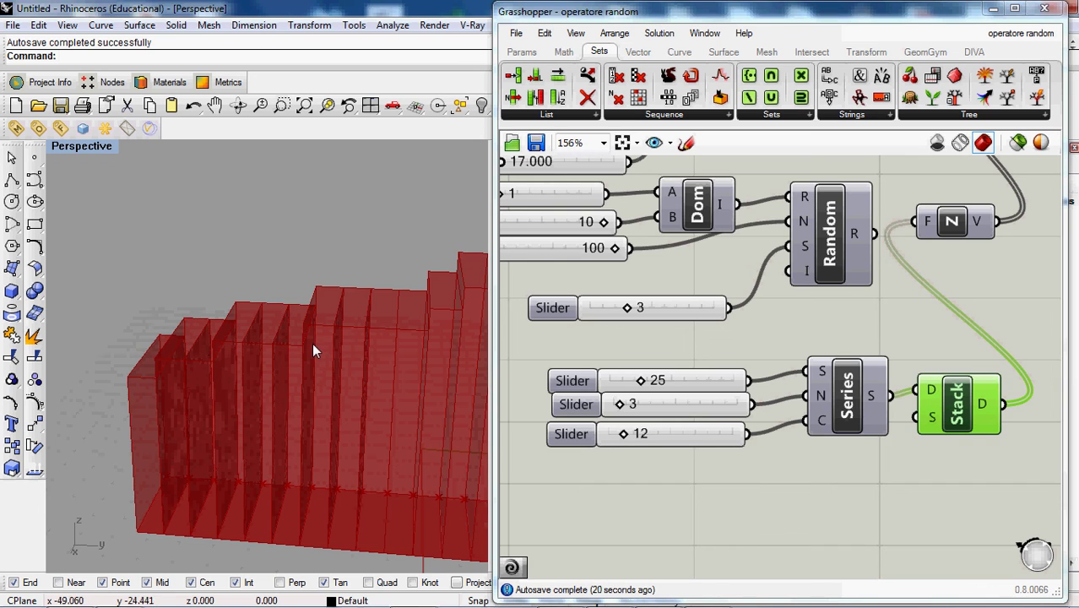
pyautogui.moveTo(217, 320); pyautogui.dragTo(407, 271, button='right')
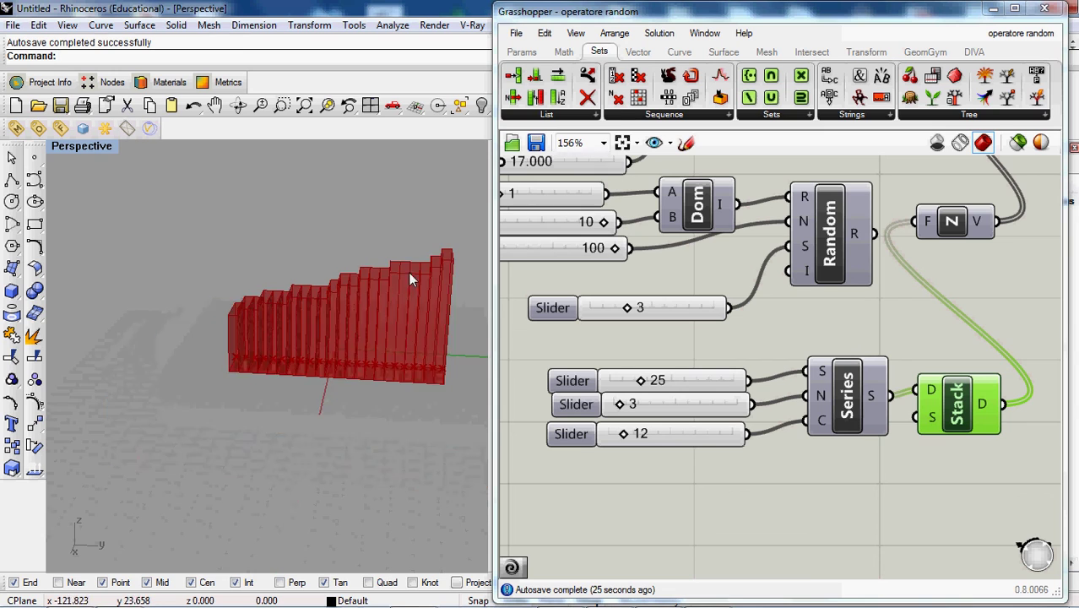
pyautogui.scroll(5, 407, 271)
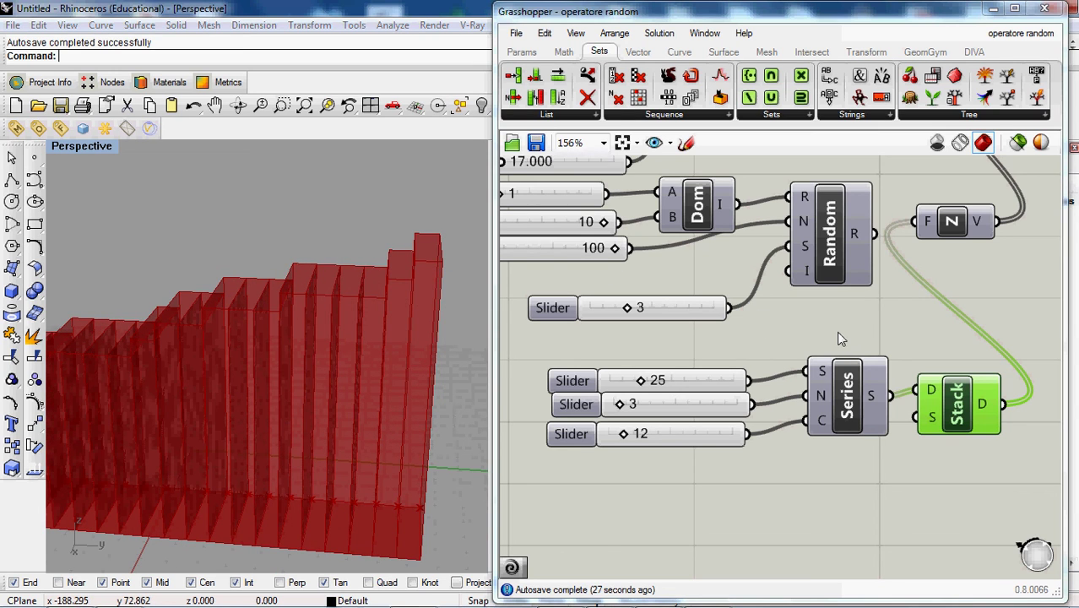
pyautogui.scroll(-4, 838, 337)
pyautogui.scroll(2, 799, 286)
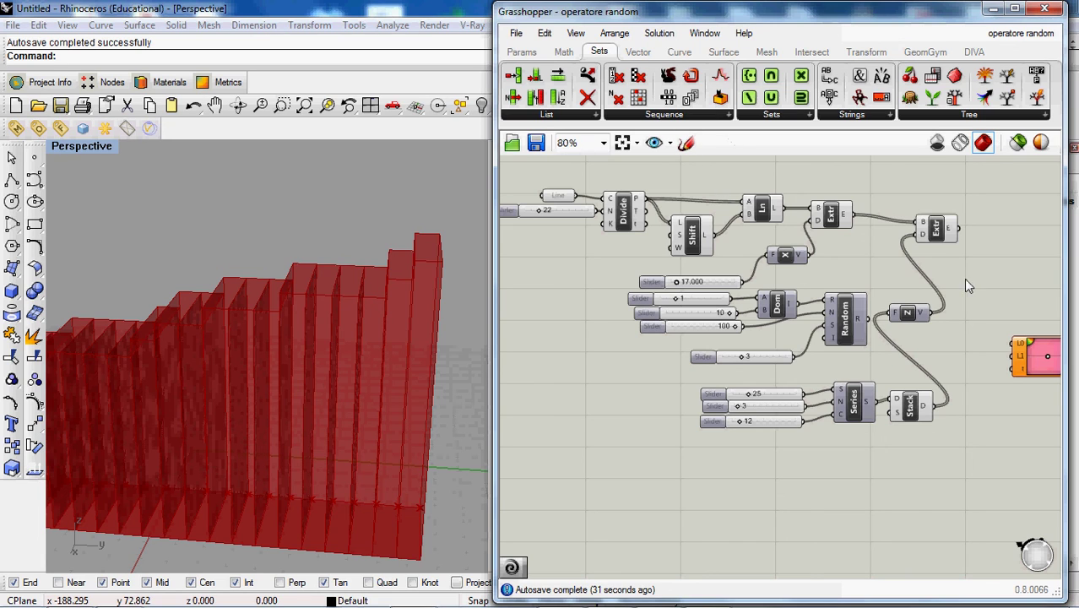
pyautogui.click(973, 594)
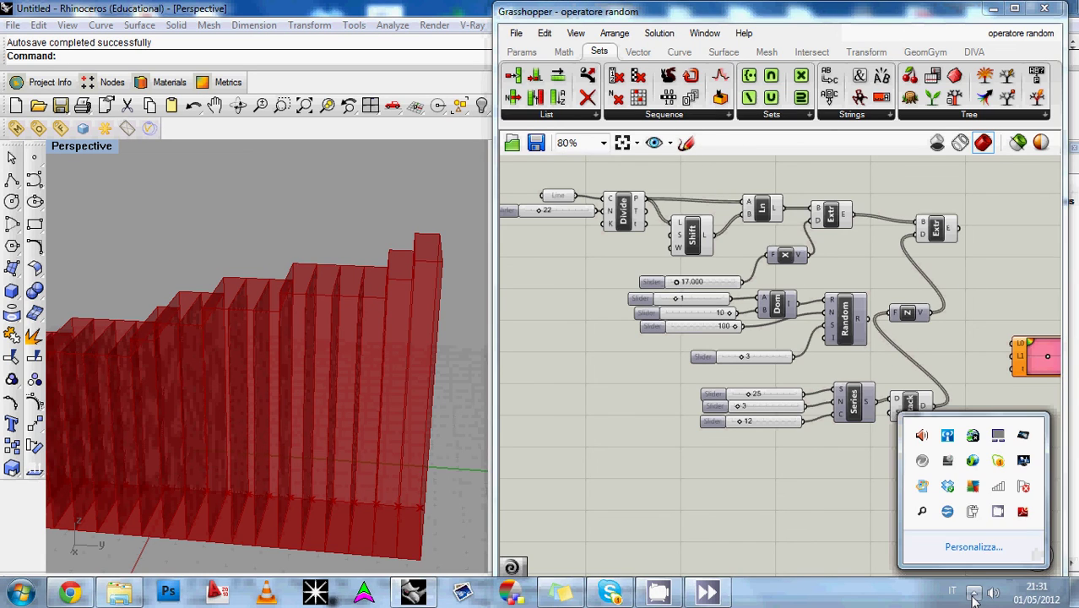